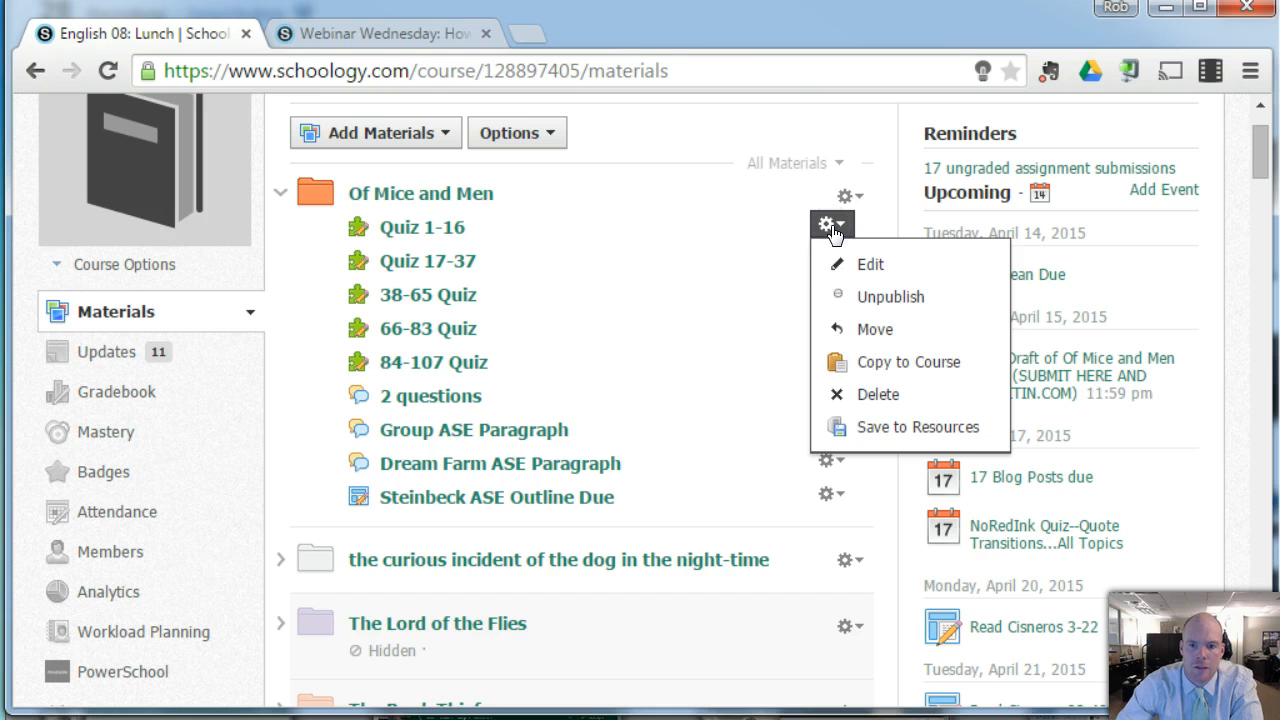
- Save a copy of Quiz 1-16 to the Home resources collection without a folder
left_click(866, 440)
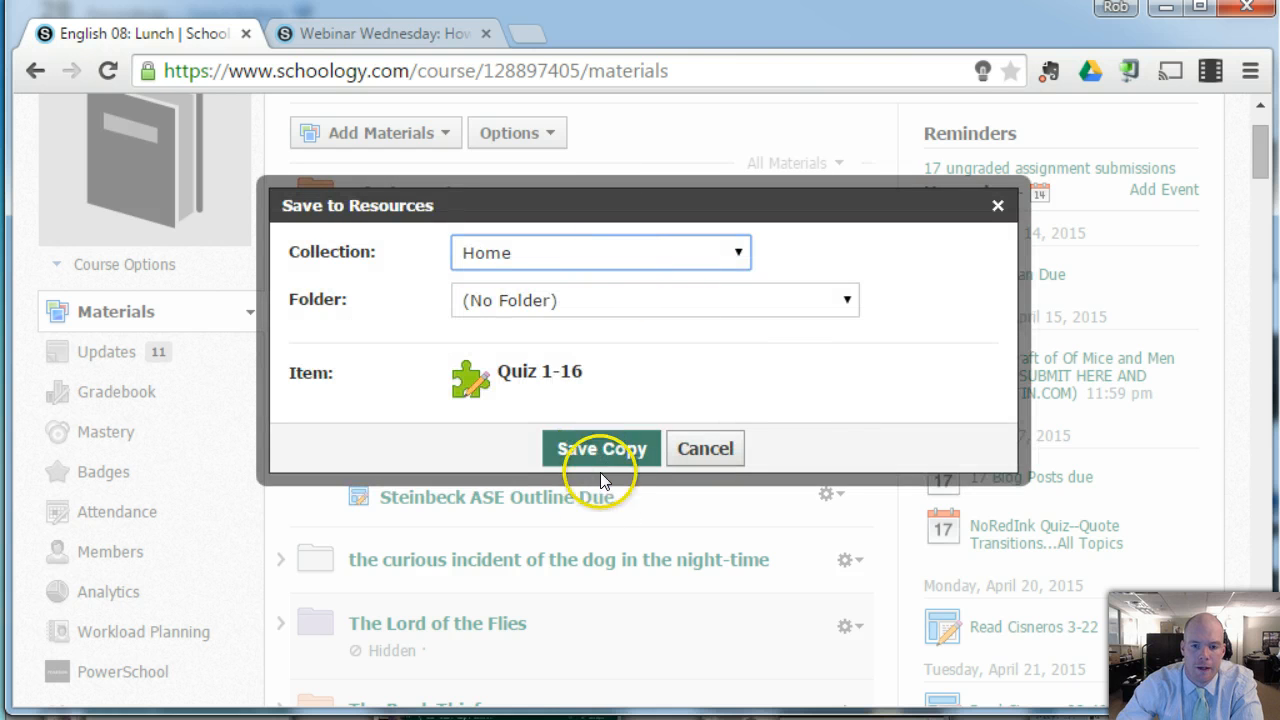
left_click(601, 449)
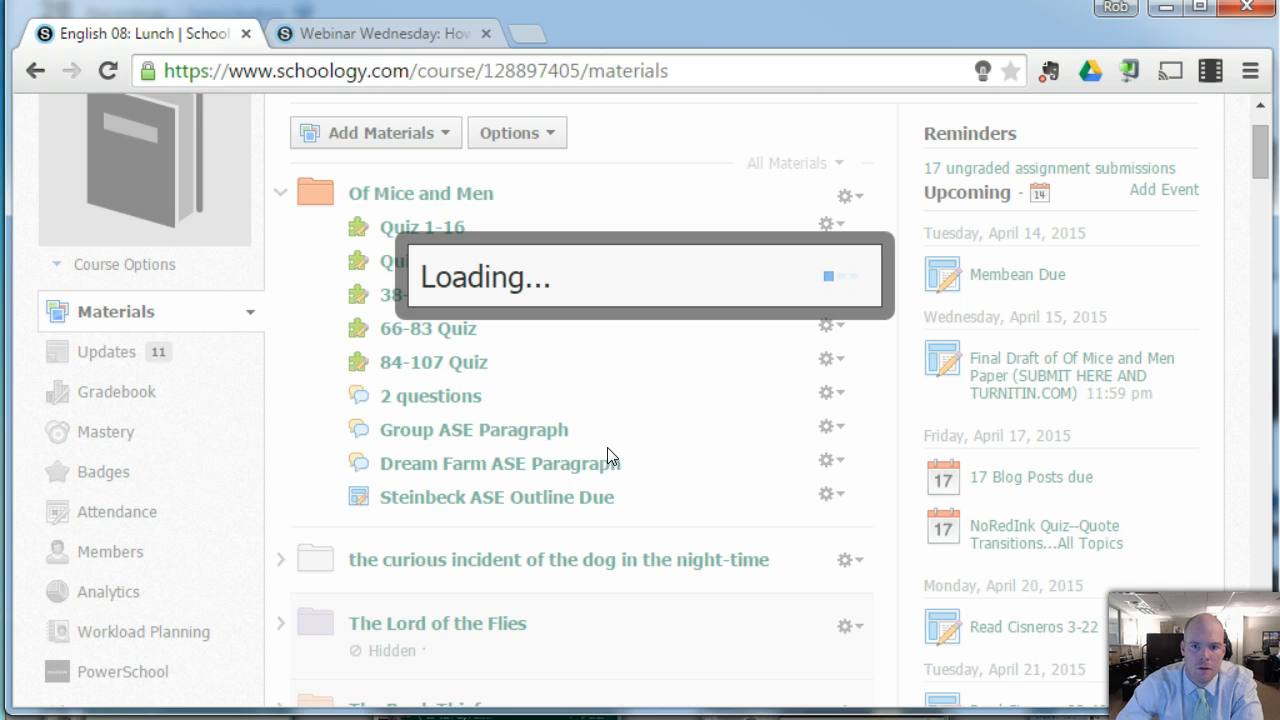
left_click(606, 444)
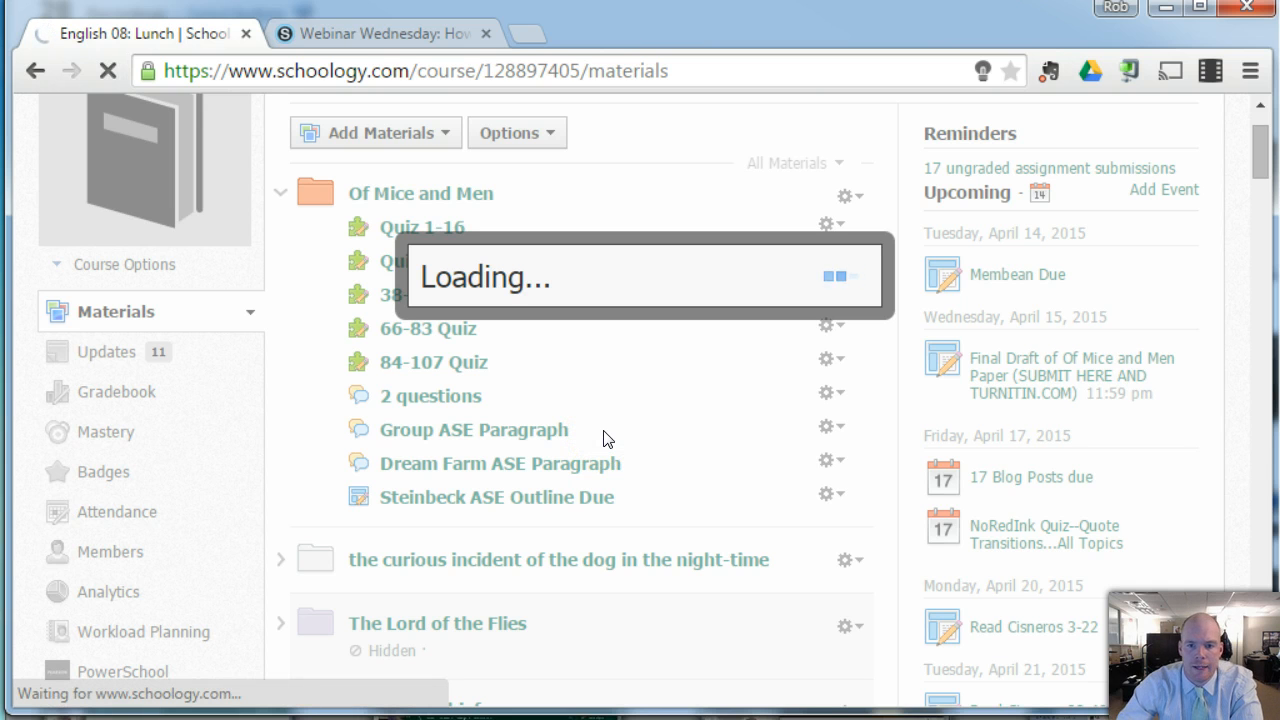
scroll(600, 430, "down", 1)
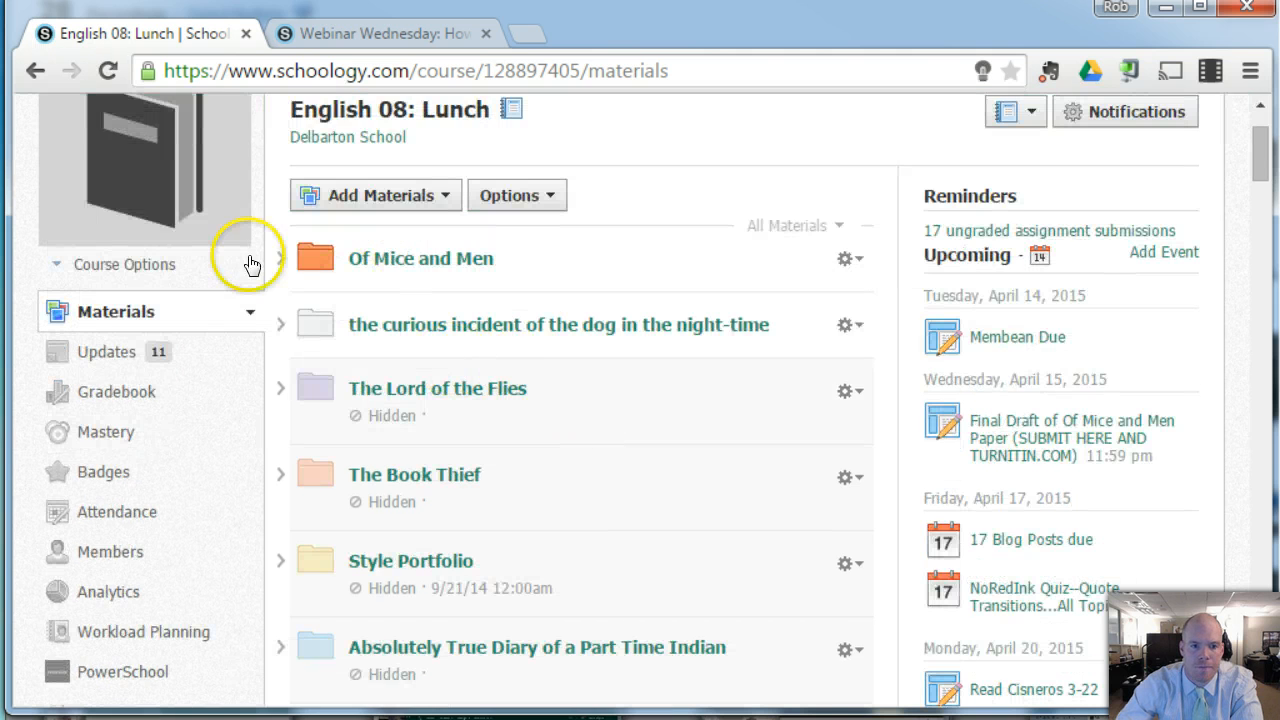
- Import the saved Quiz 1-16 from resources into the course materials, showing its advanced options and keeping them as they are
left_click(278, 262)
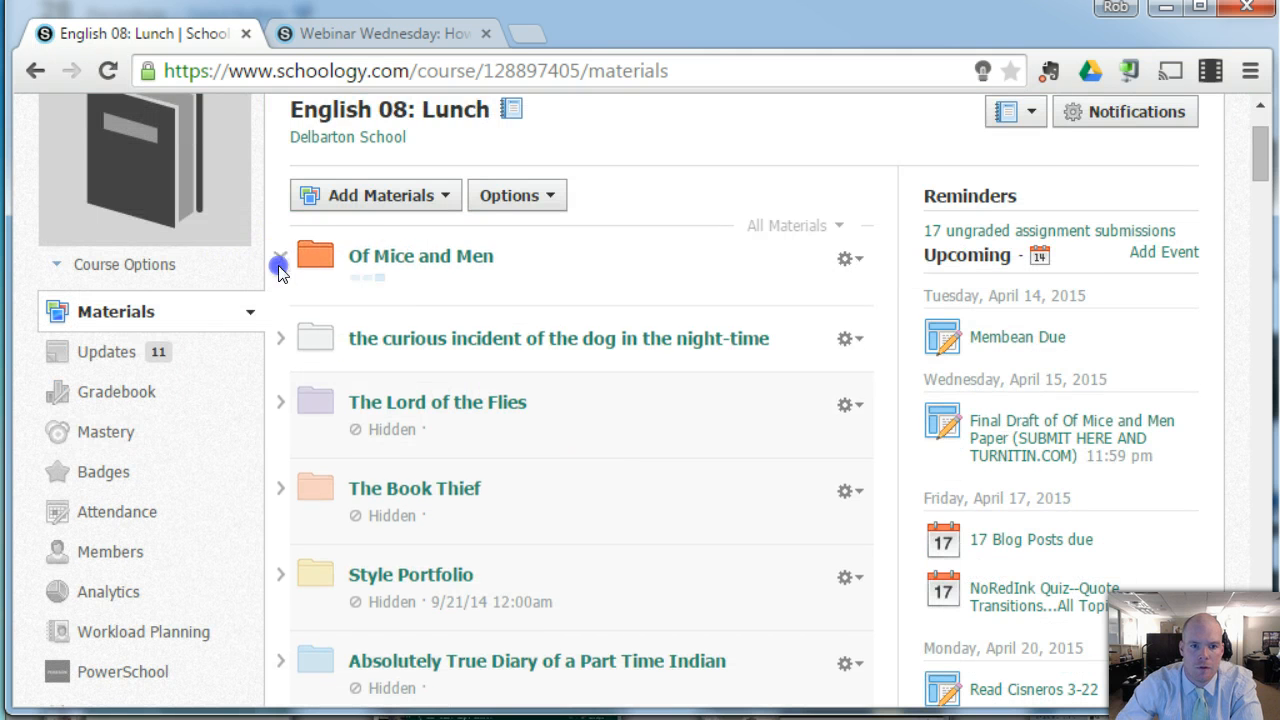
left_click(360, 197)
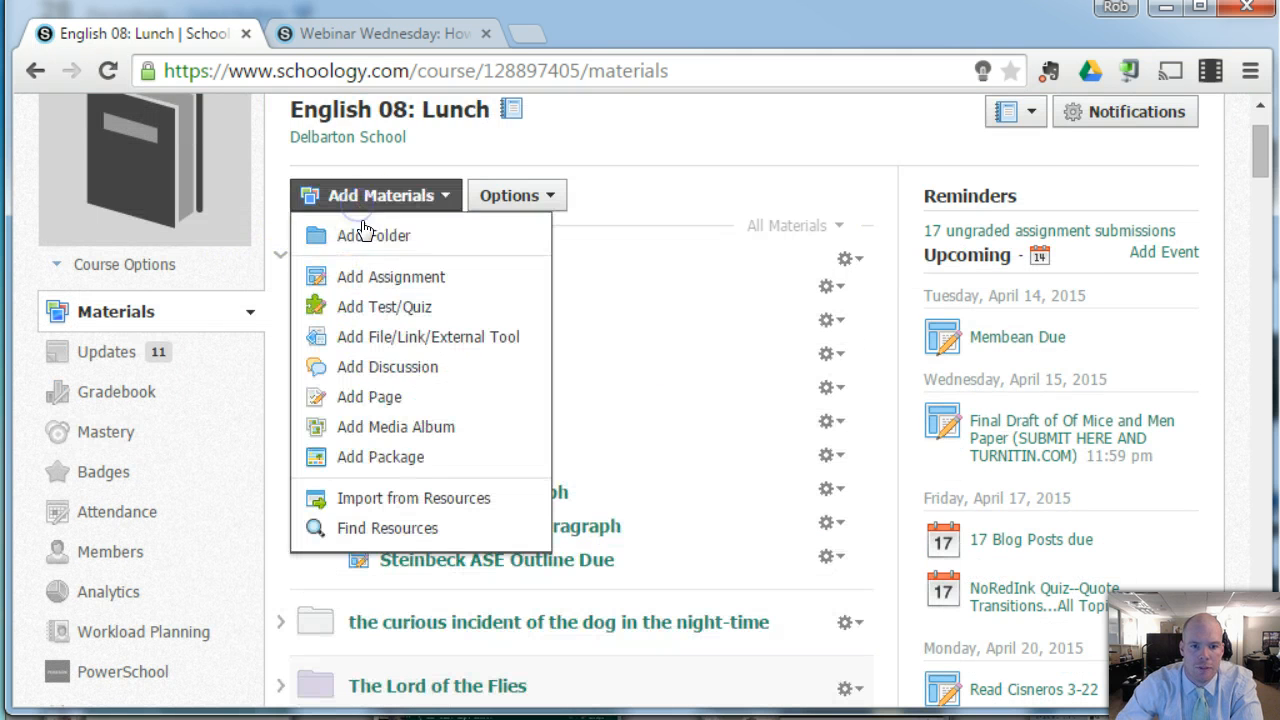
left_click(400, 498)
scroll(720, 350, "down", 5)
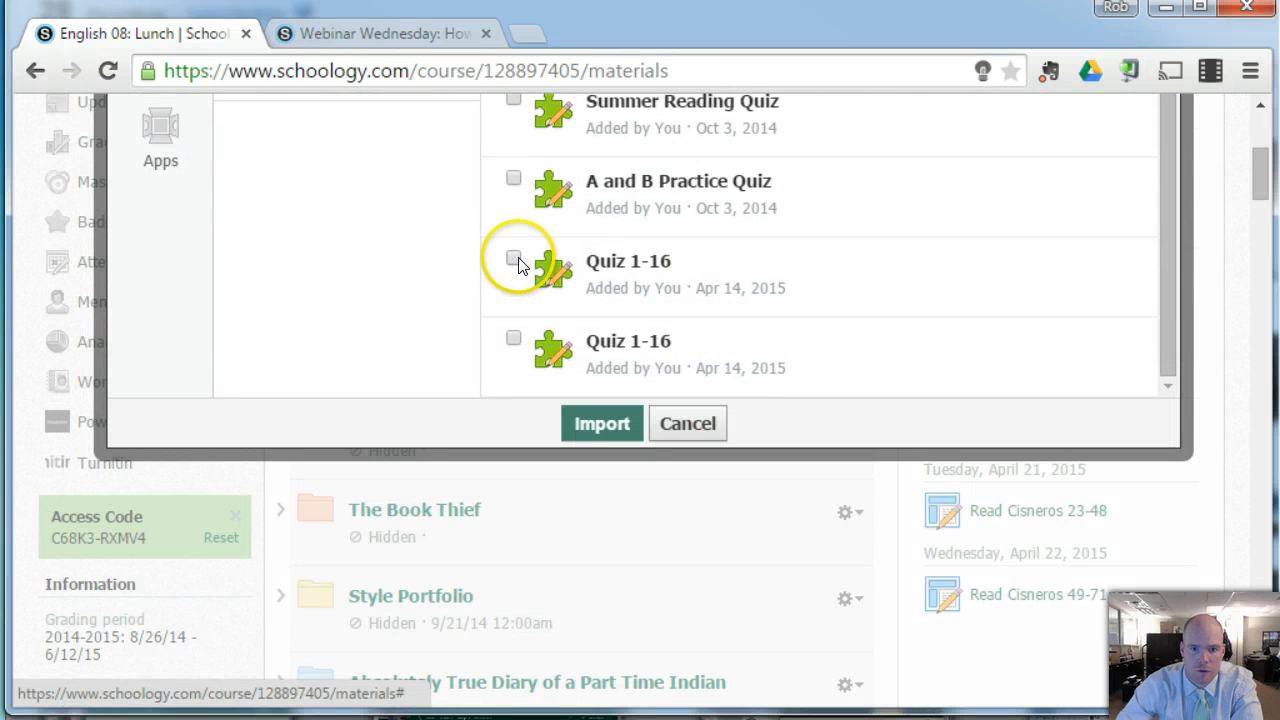
left_click(514, 260)
left_click(610, 425)
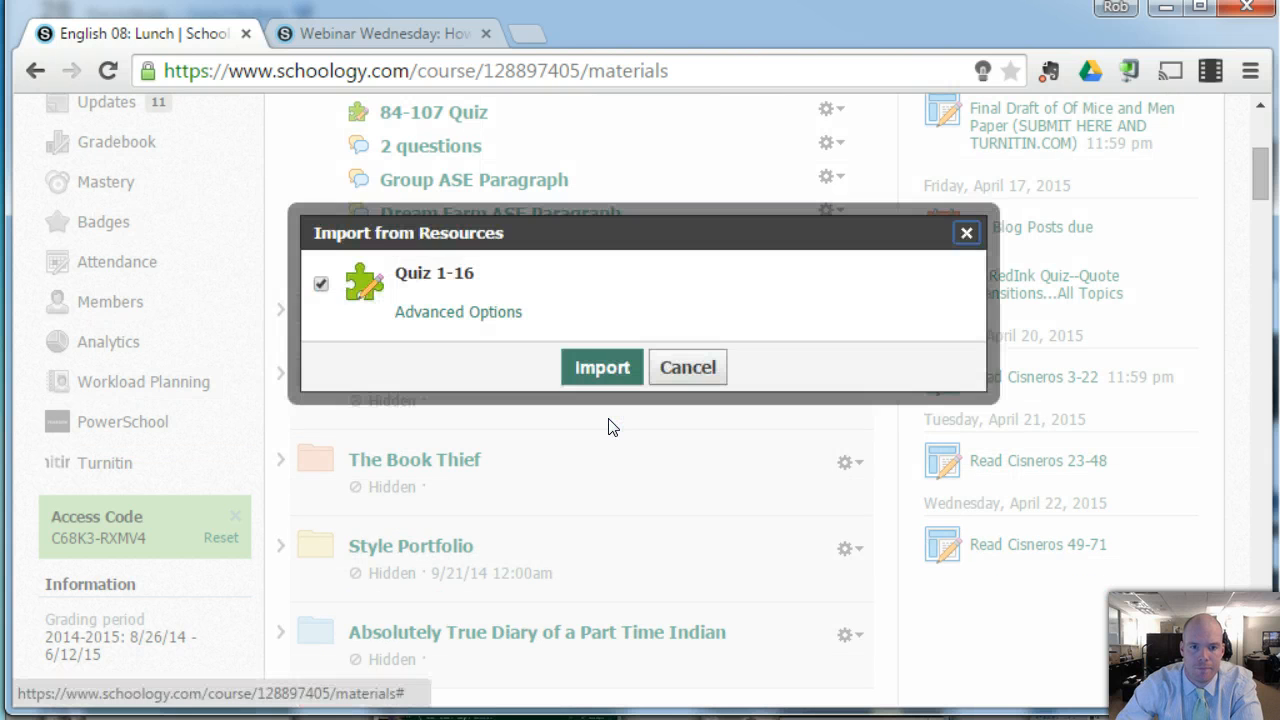
left_click(488, 314)
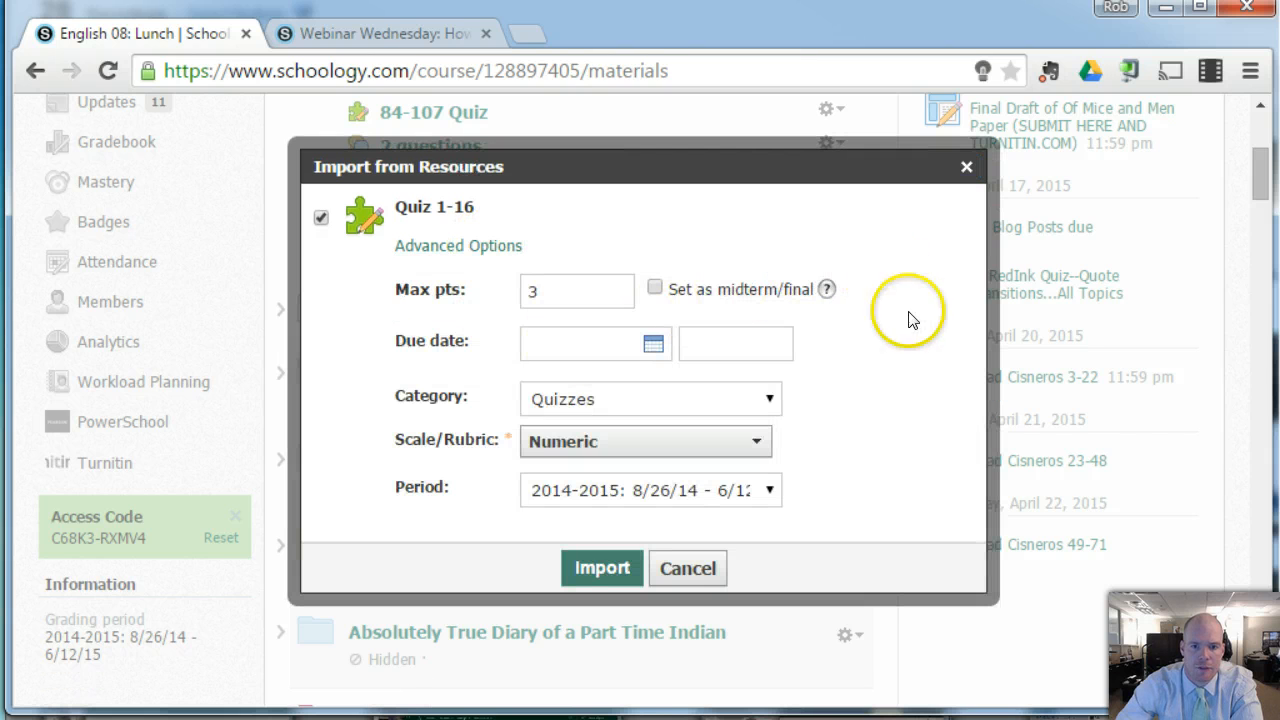
left_click(596, 562)
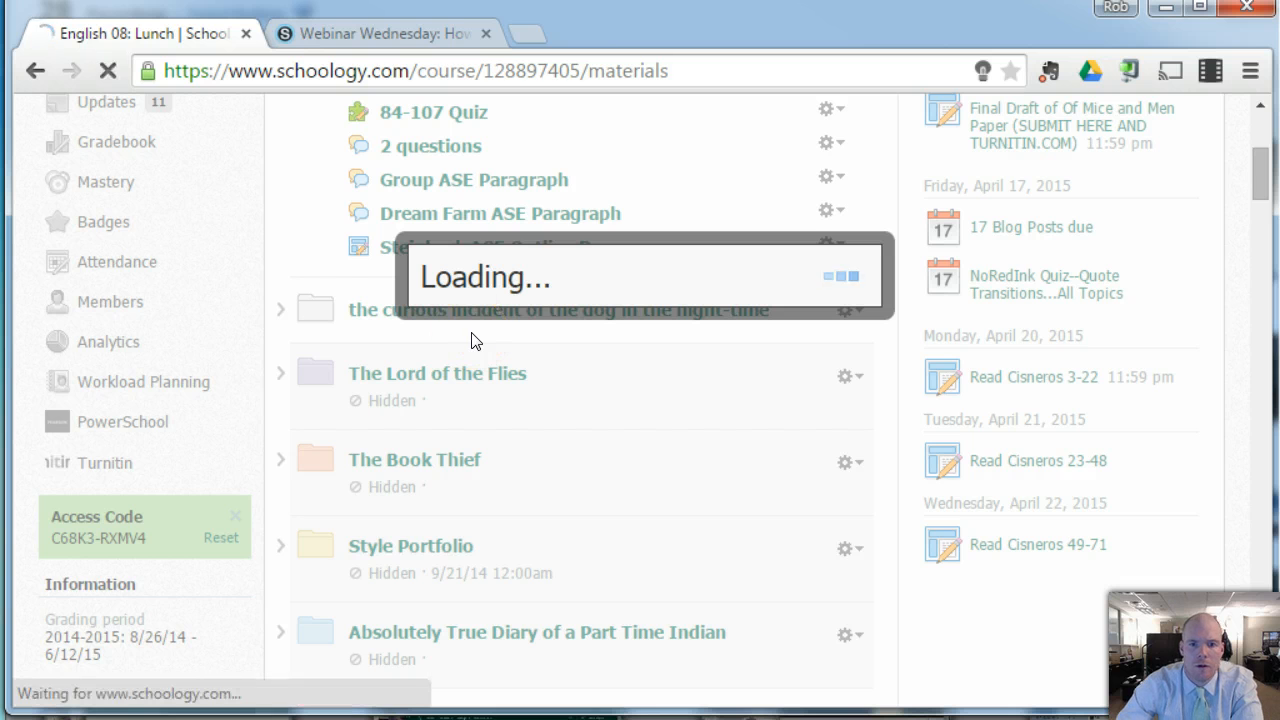
left_click(451, 262)
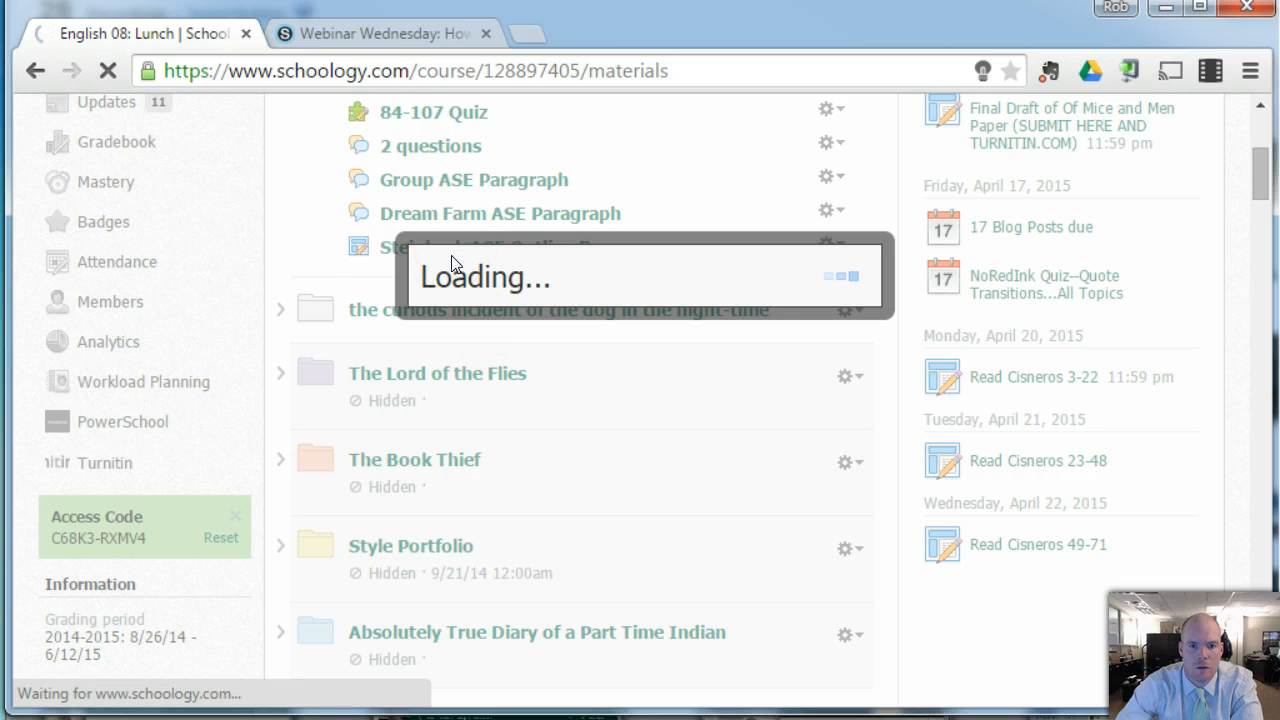
left_click(663, 300)
- Move the imported Quiz 1-16 from the end of the materials list into the Of Mice and Men folder, beside the original Quiz 1-16
scroll(663, 302, "down", 15)
scroll(663, 303, "down", 15)
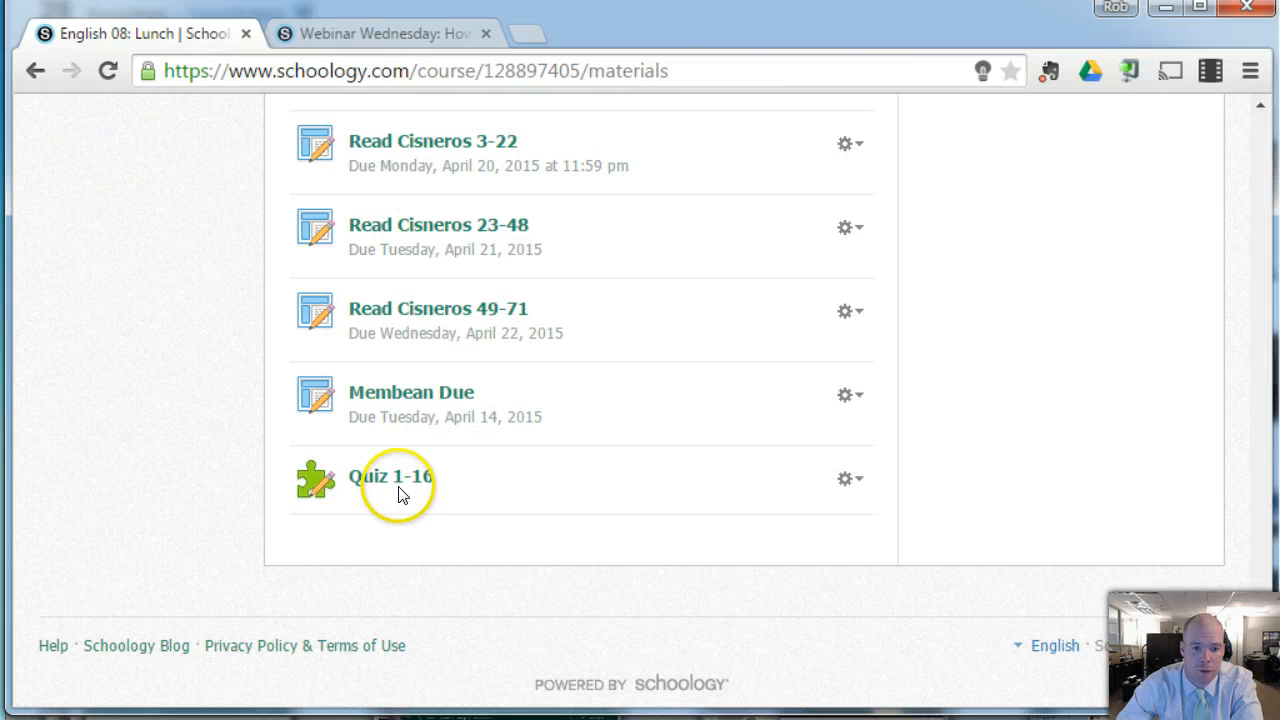
left_click_drag(398, 482, 397, 400)
scroll(606, 177, "up", 10)
scroll(597, 217, "up", 15)
scroll(549, 220, "up", 20)
left_click(275, 331)
scroll(283, 336, "down", 3)
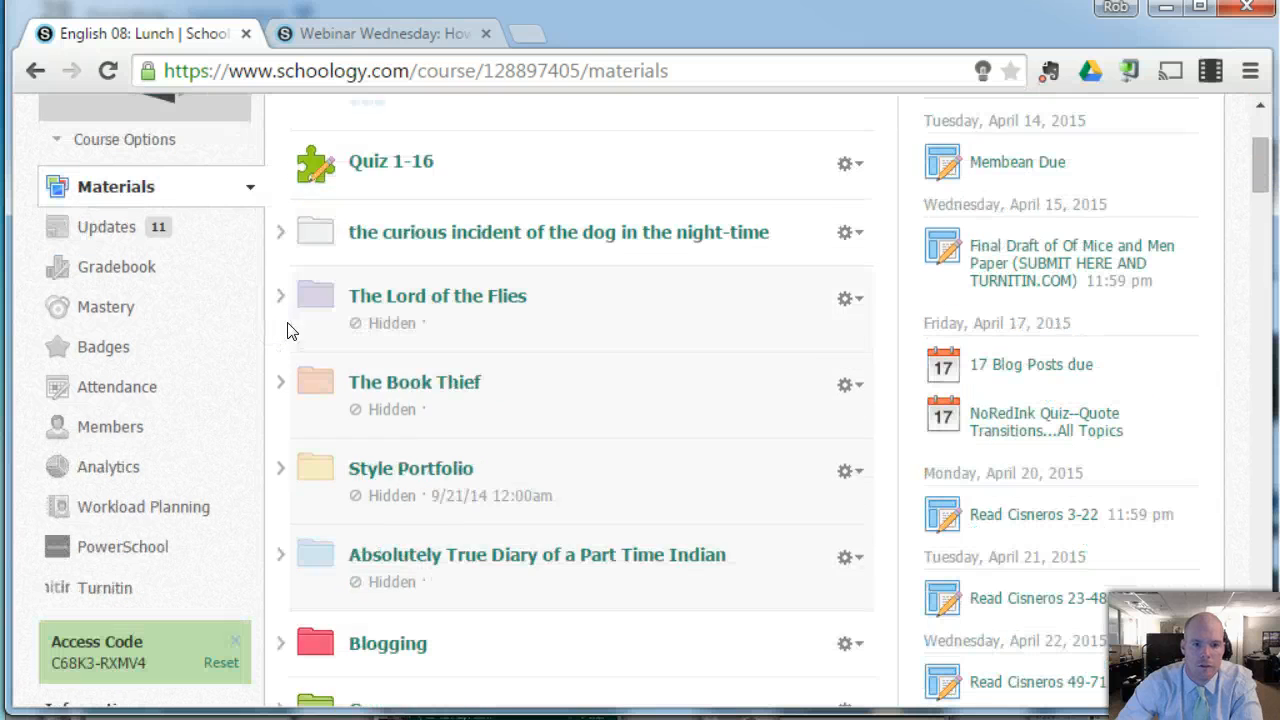
mouse_move(443, 140)
left_mouse_down()
mouse_move(457, 143)
mouse_move(452, 177)
mouse_move(466, 143)
left_mouse_up()
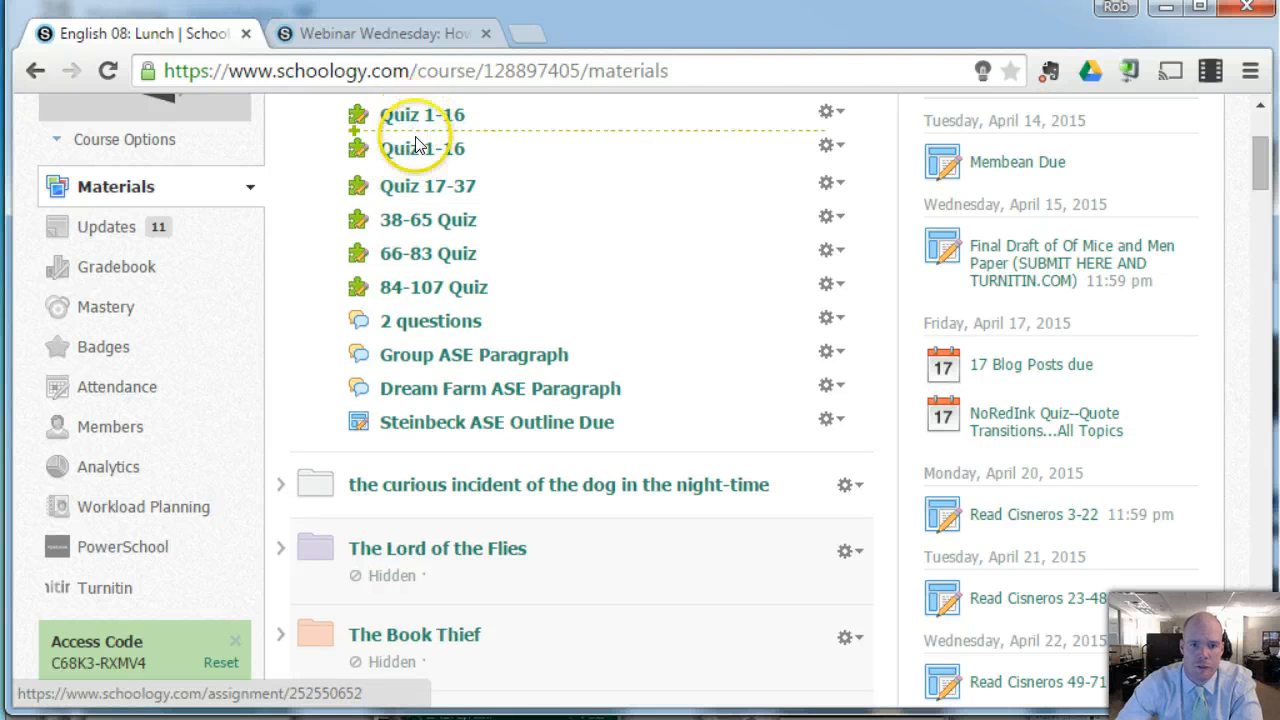
scroll(480, 248, "up", 3)
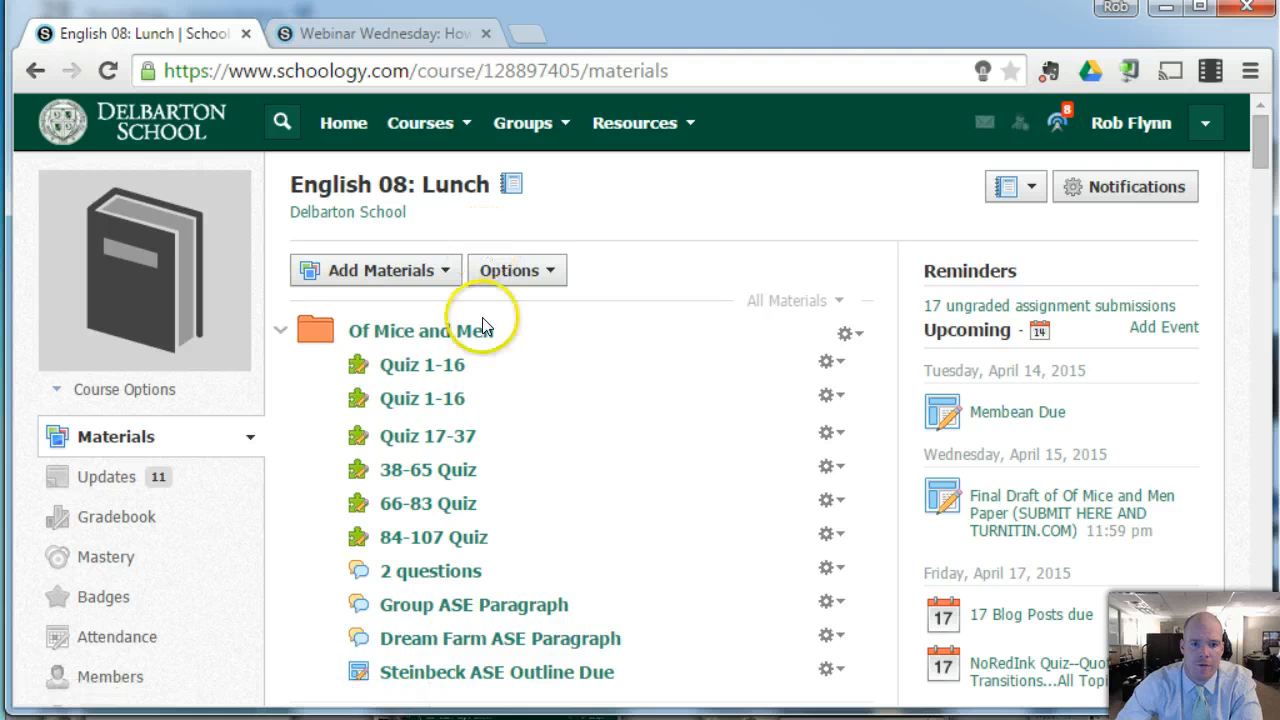
- Rename the second Quiz 1-16 as "Quiz 1-16 Time and a Half" and expand the Of Mice and Men folder
left_click(834, 398)
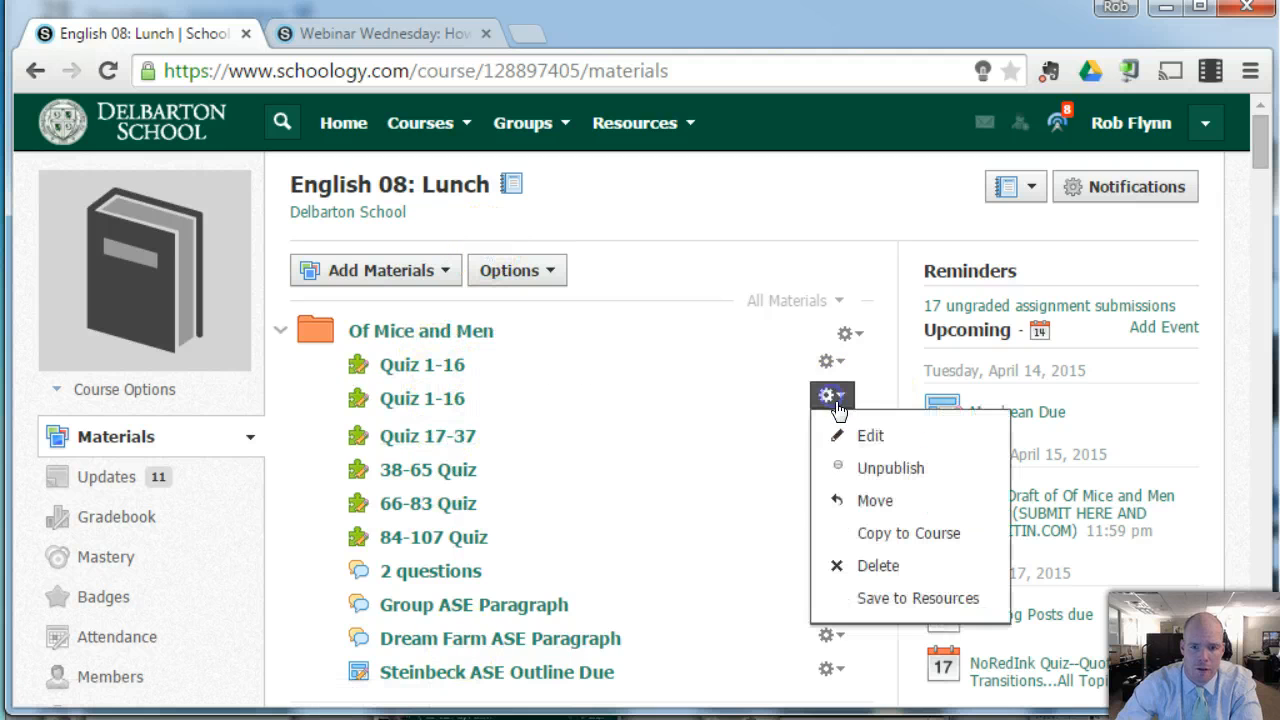
left_click(866, 432)
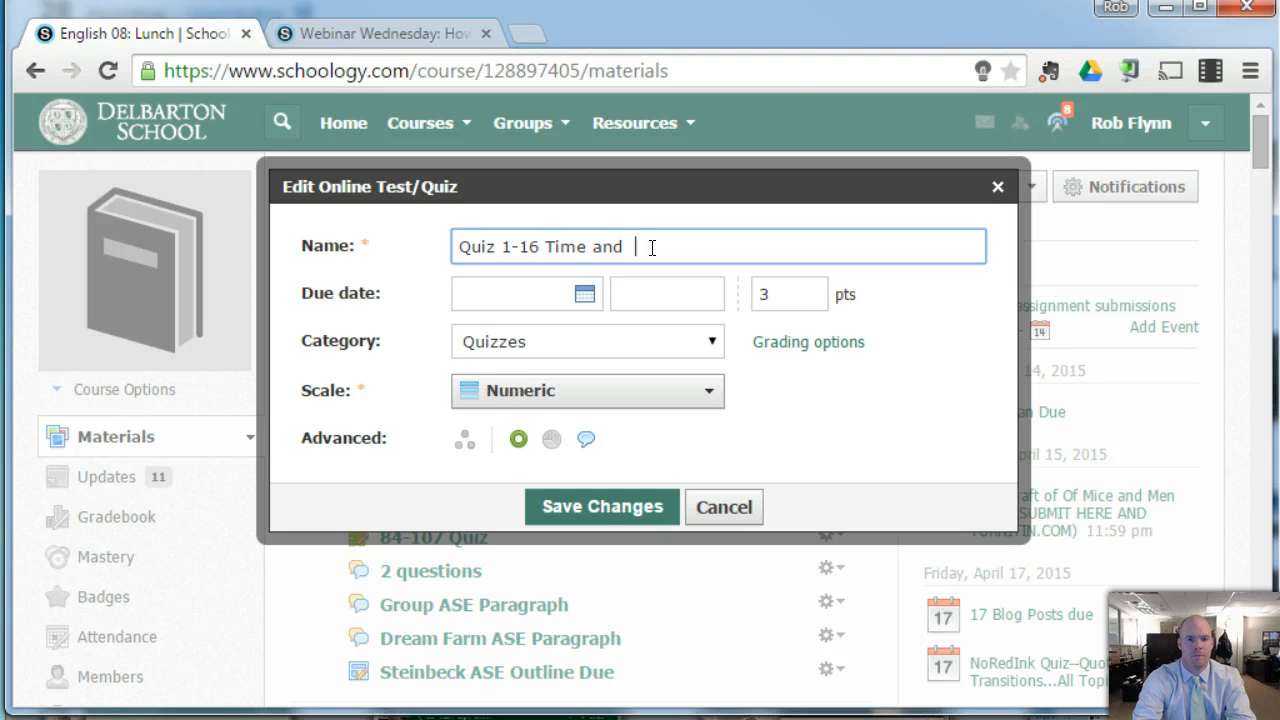
left_click(605, 507)
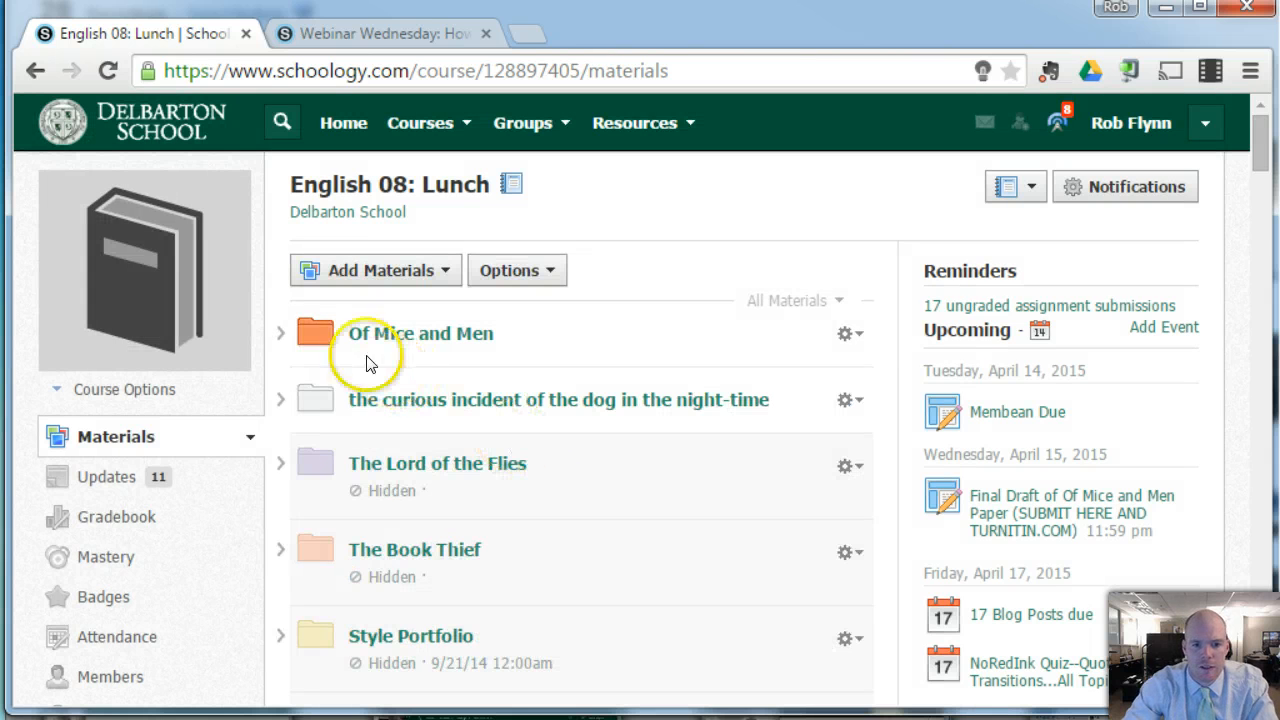
left_click(279, 336)
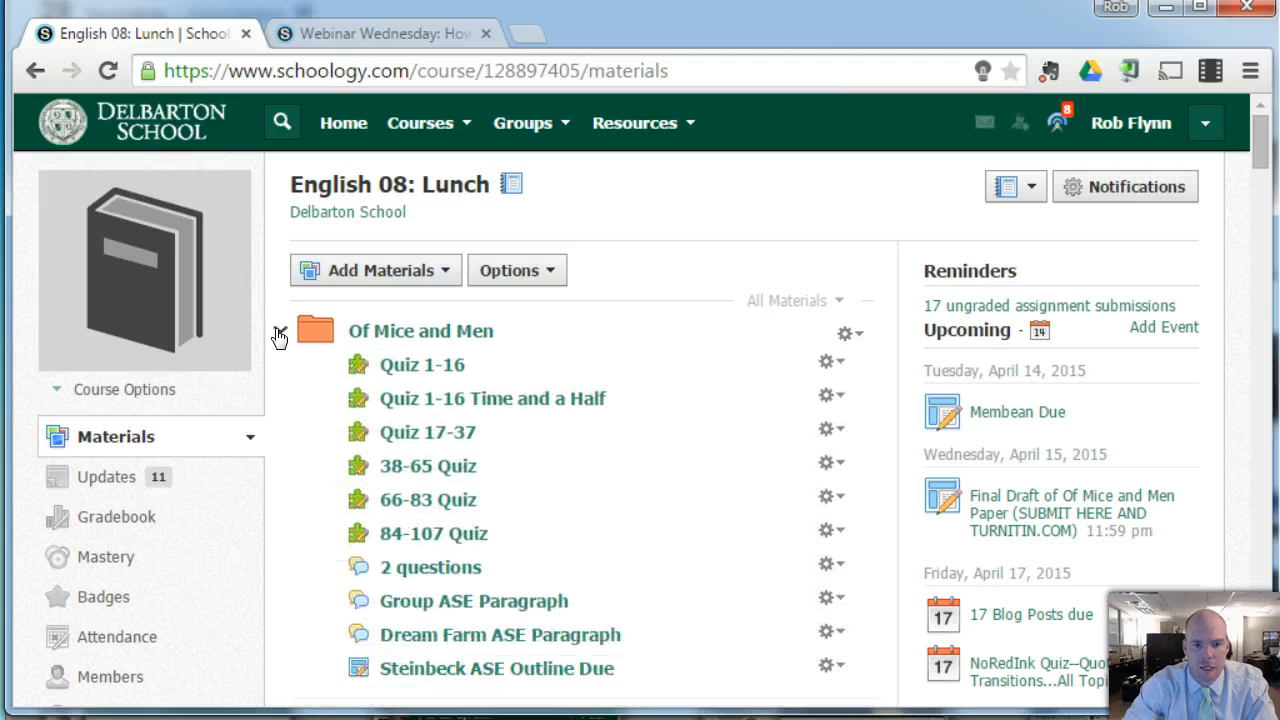
left_click(822, 398)
left_click(855, 434)
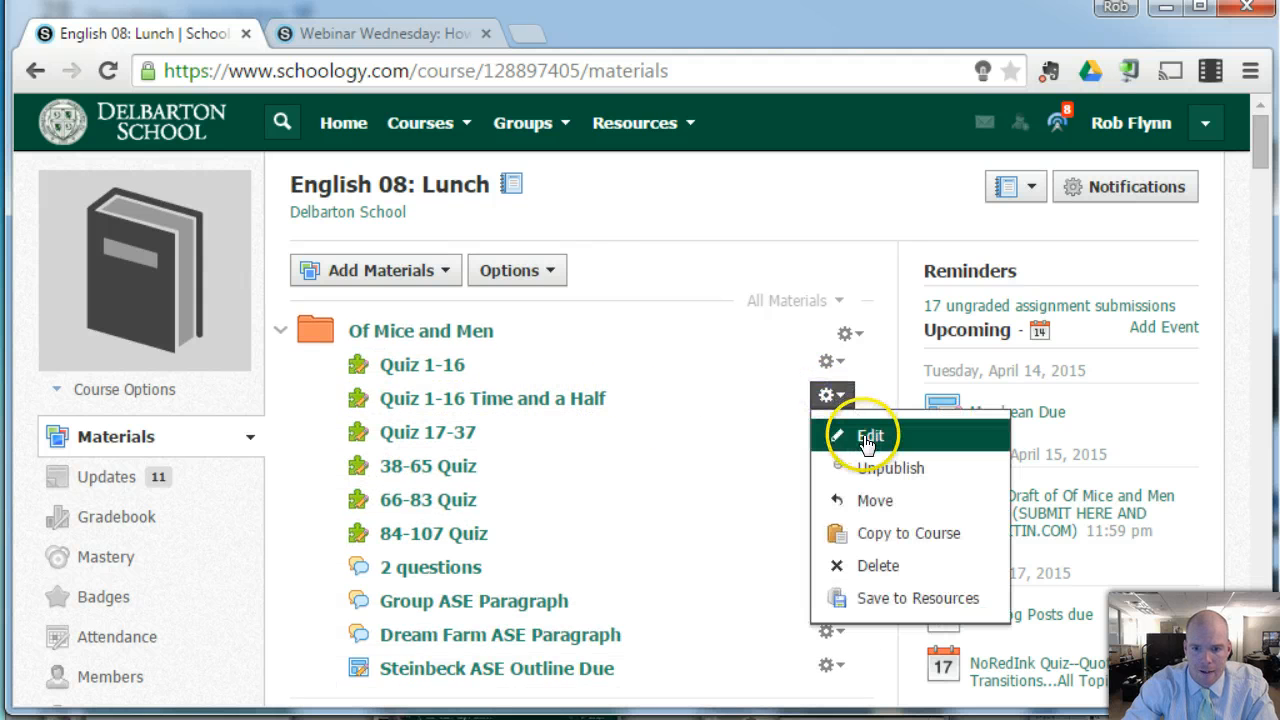
left_click(736, 512)
- Set the time limit of Quiz 1-16 Time and a Half to 4.5 minutes and save its settings
left_click(549, 410)
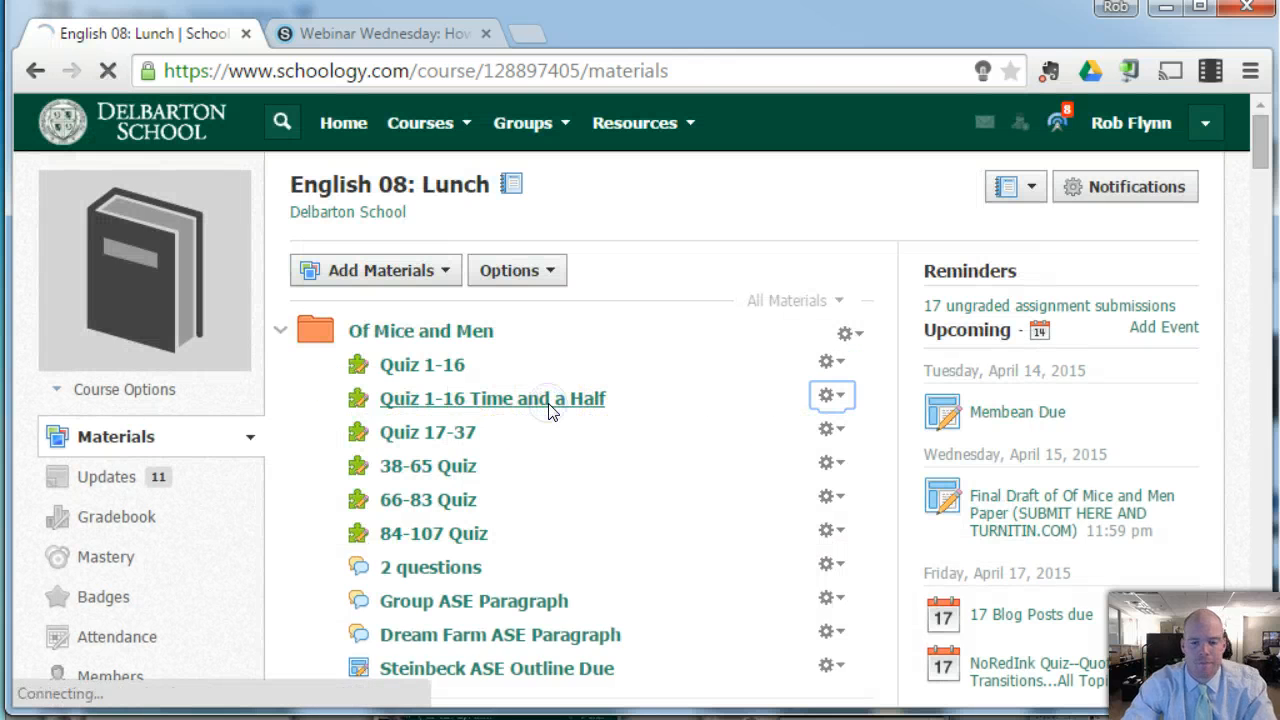
left_click(432, 410)
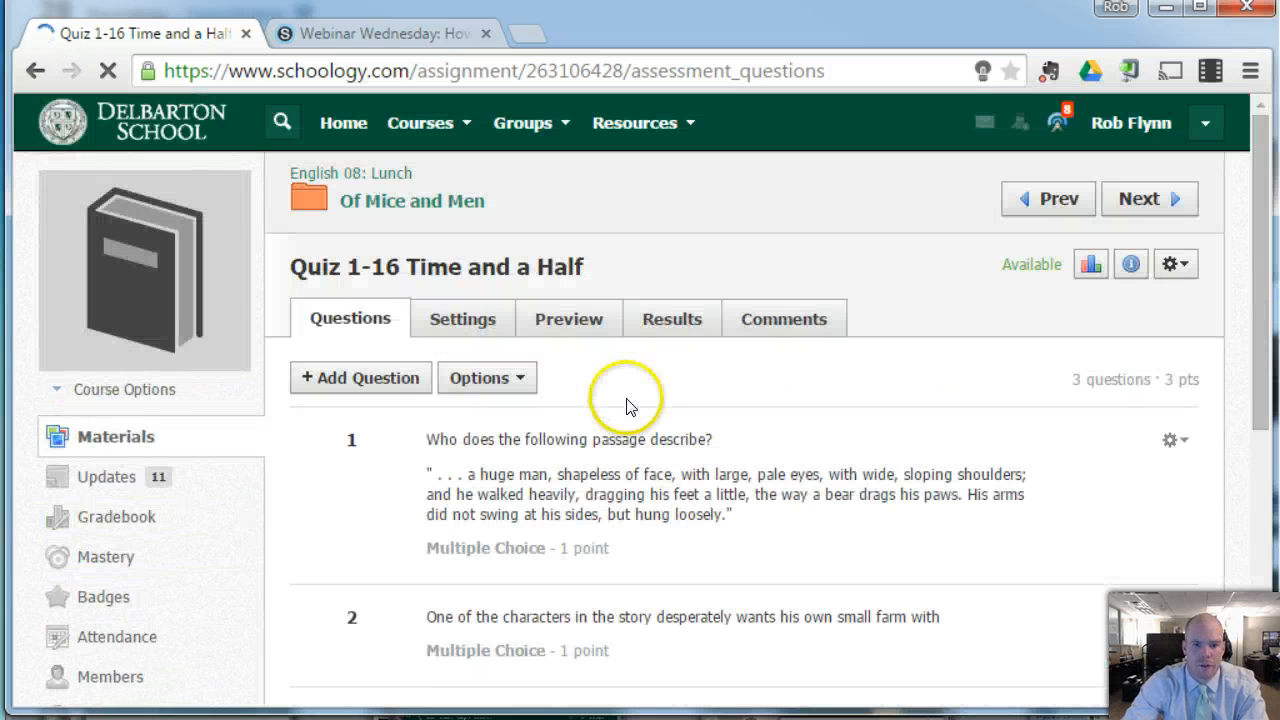
left_click(465, 330)
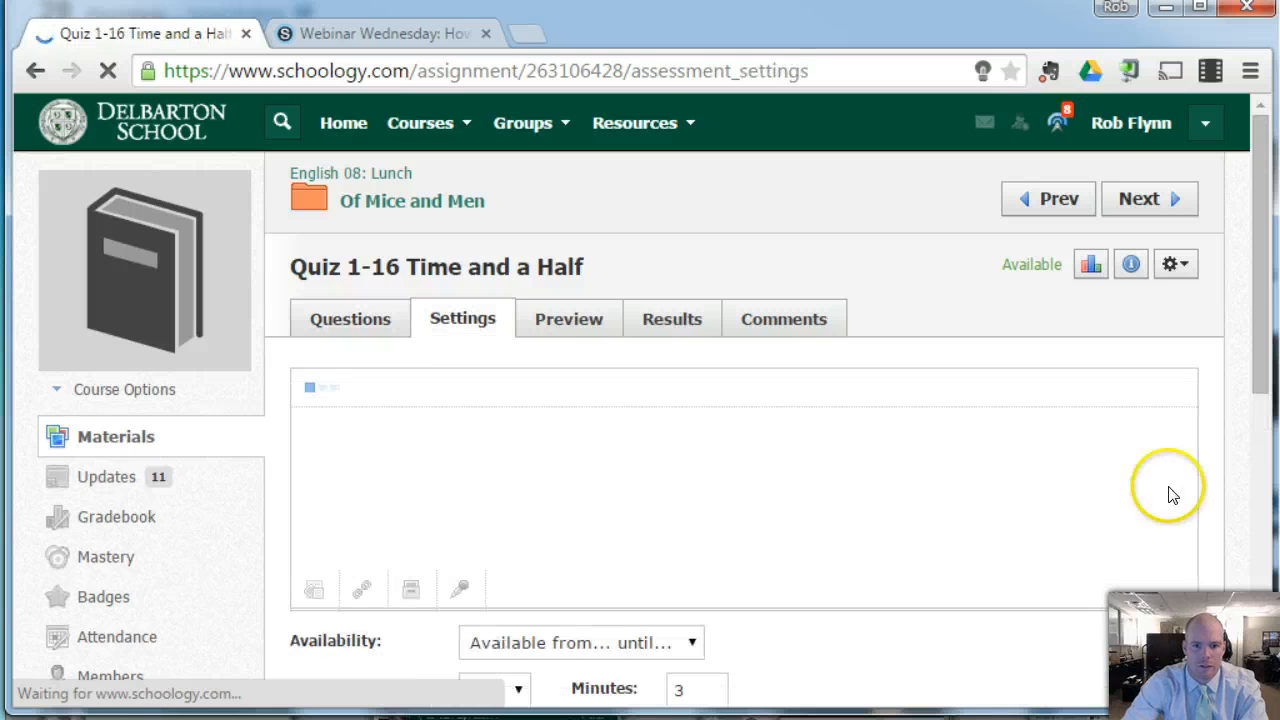
scroll(1168, 489, "down", 4)
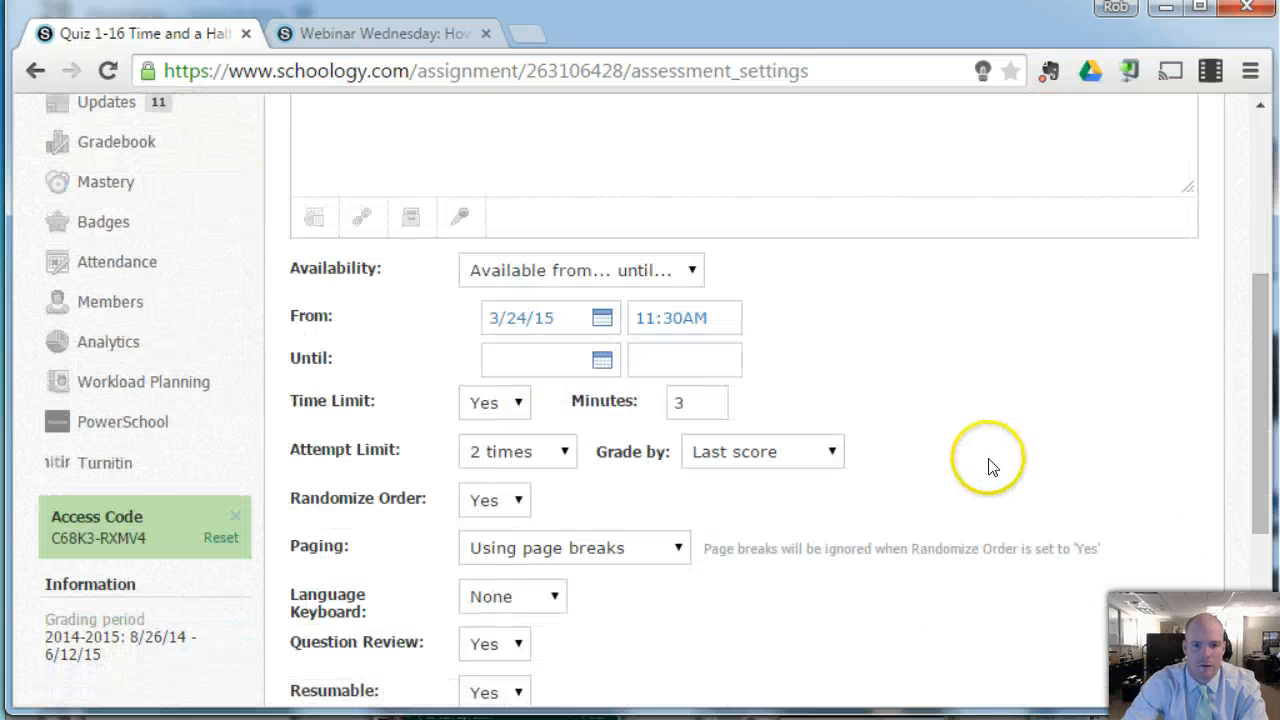
double_click(714, 398)
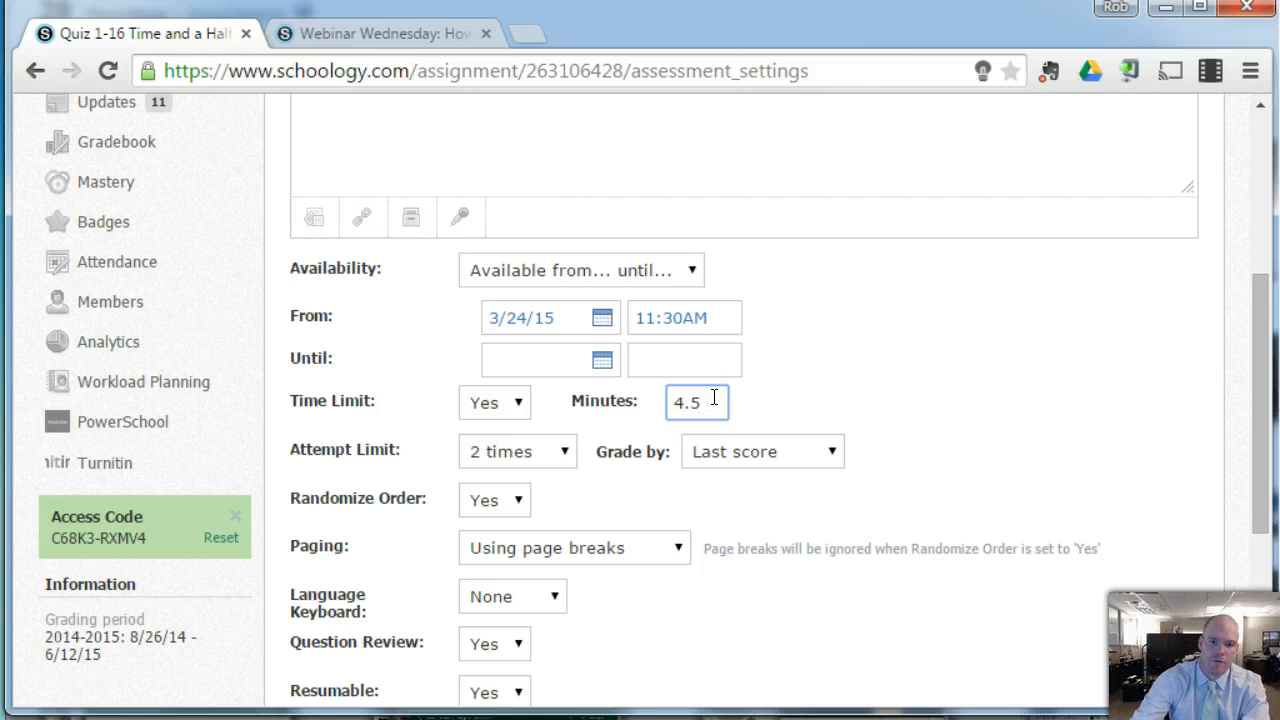
scroll(928, 314, "down", 4)
left_click(515, 479)
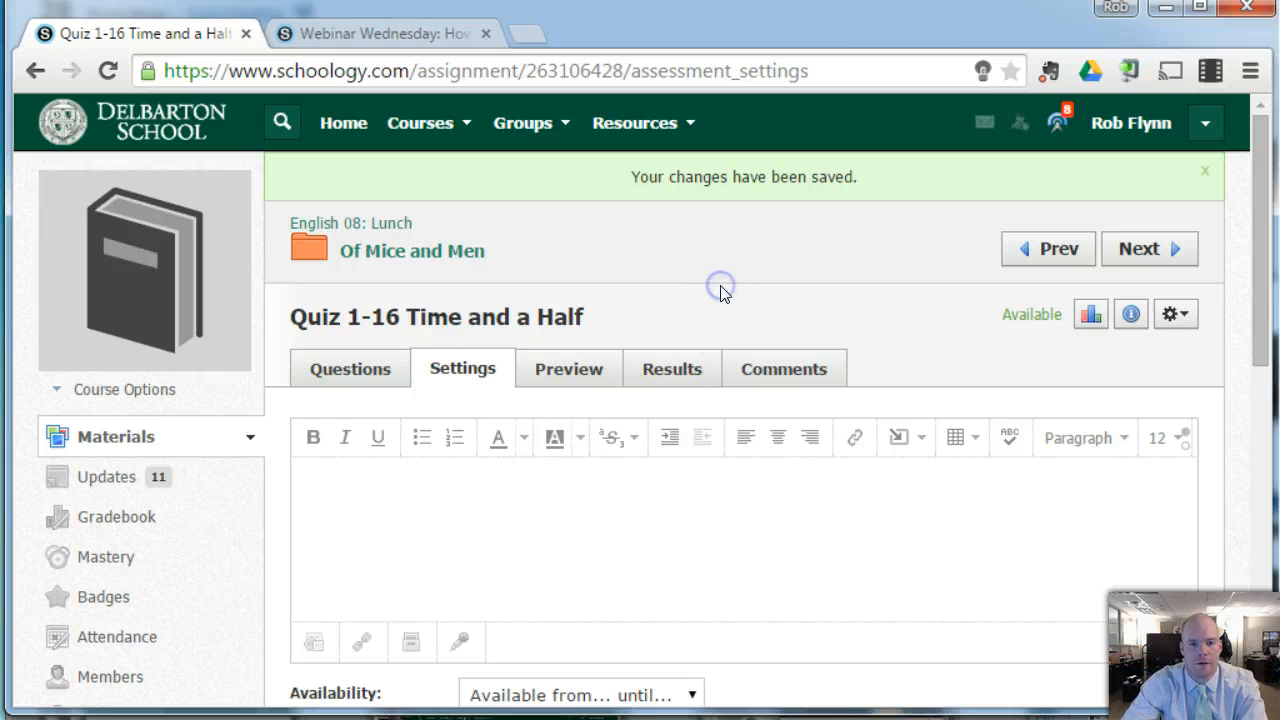
- Review the quiz's availability, time limit, attempt, paging and submission settings, and save them again
scroll(720, 290, "down", 6)
scroll(722, 292, "up", 6)
scroll(800, 446, "down", 8)
scroll(800, 448, "up", 8)
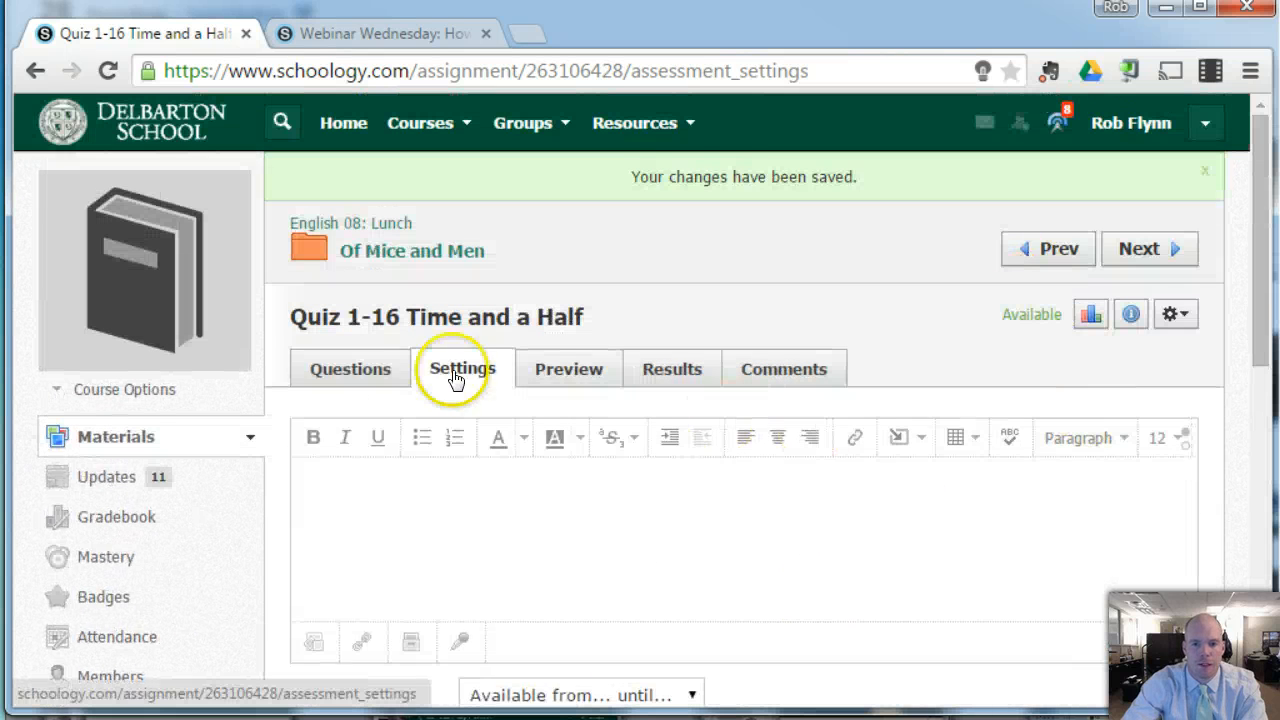
scroll(486, 366, "down", 8)
scroll(526, 354, "up", 4)
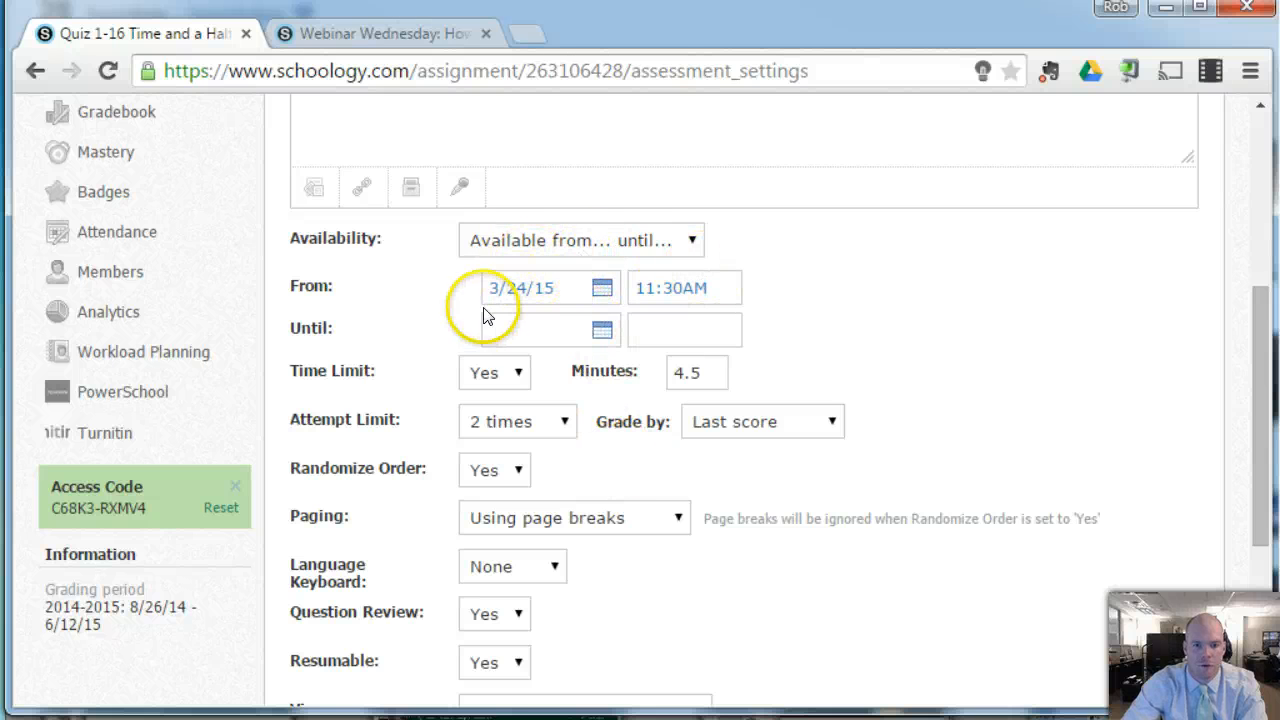
scroll(537, 366, "down", 3)
scroll(700, 429, "up", 1)
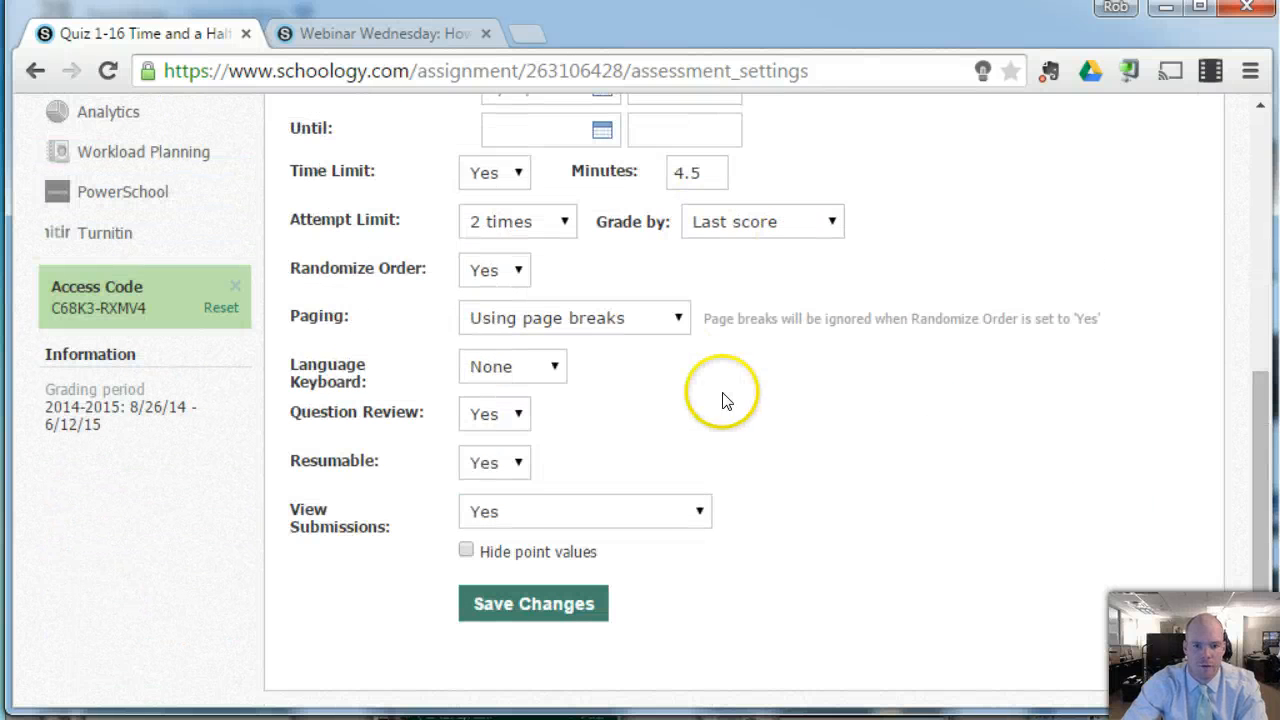
scroll(553, 218, "up", 3)
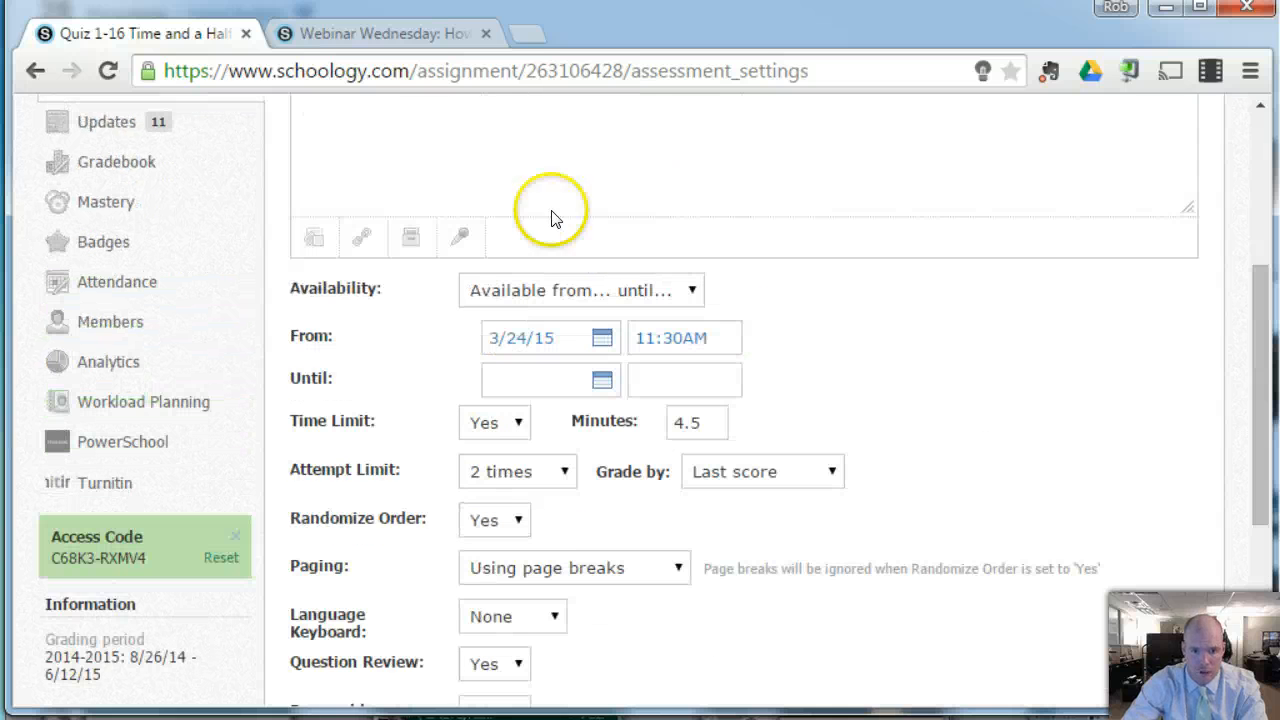
scroll(490, 440, "down", 5)
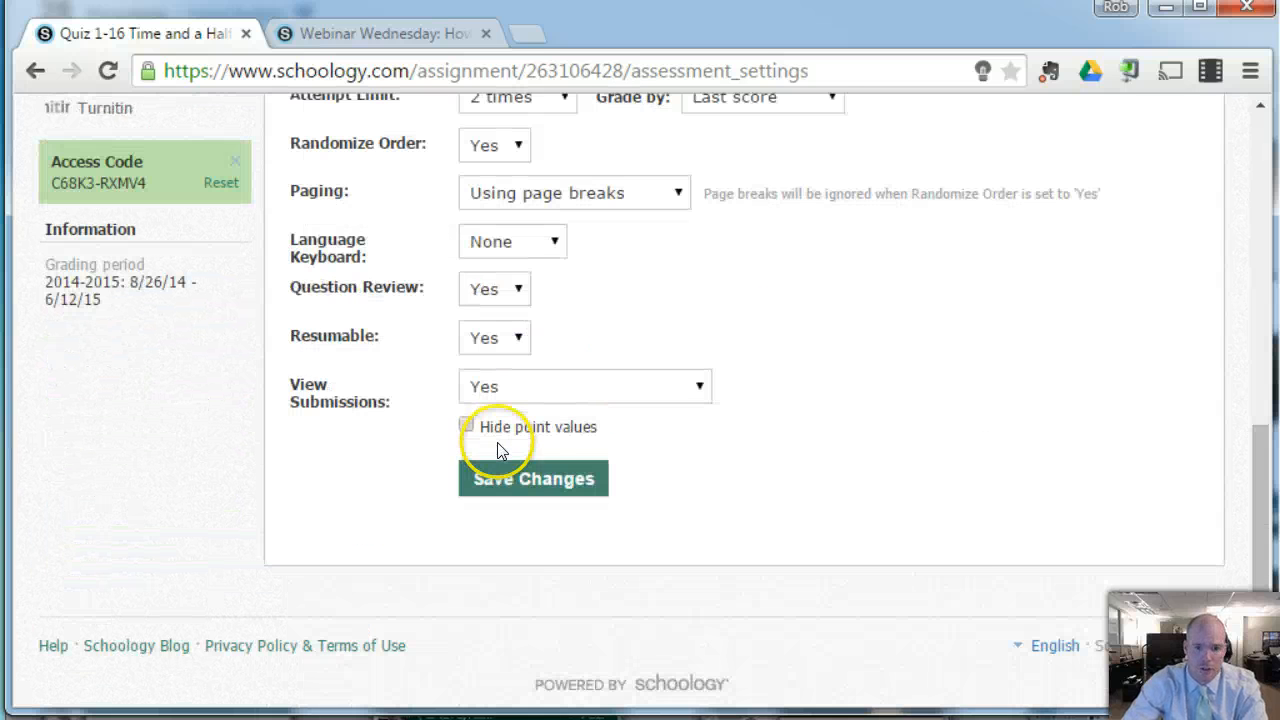
left_click(545, 498)
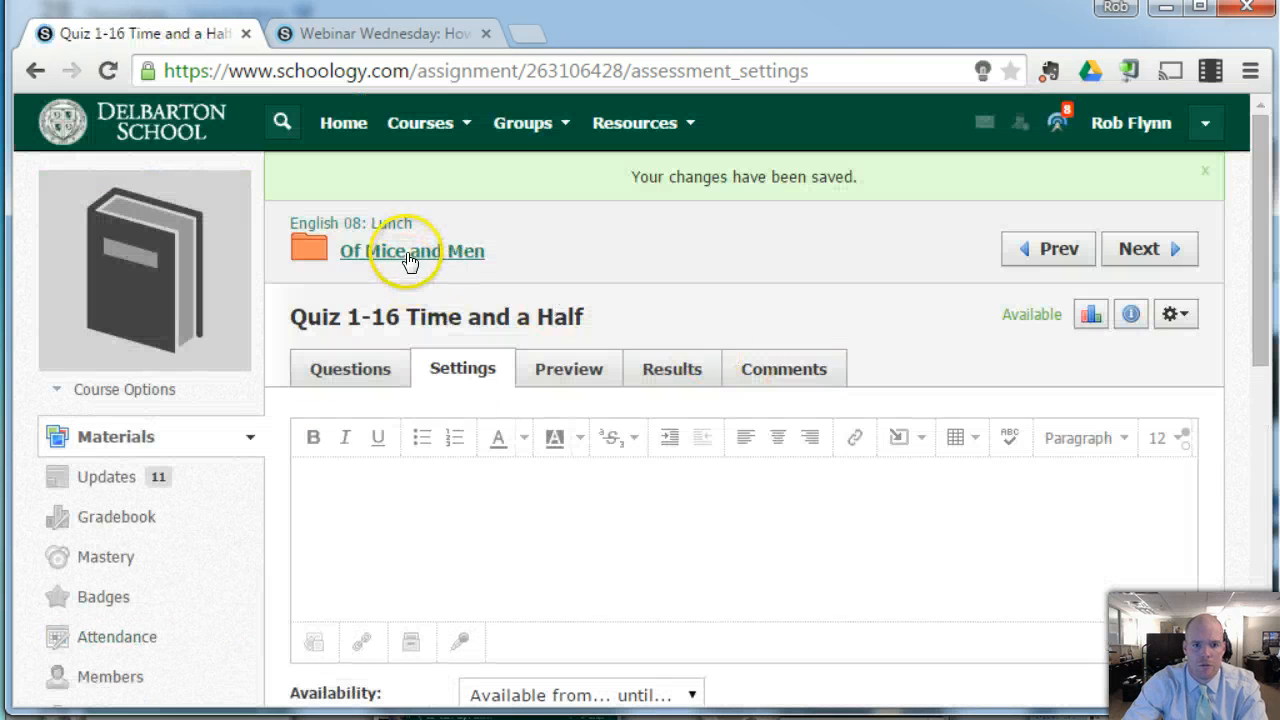
- Return to the materials list of the Of Mice and Men folder
left_click(406, 250)
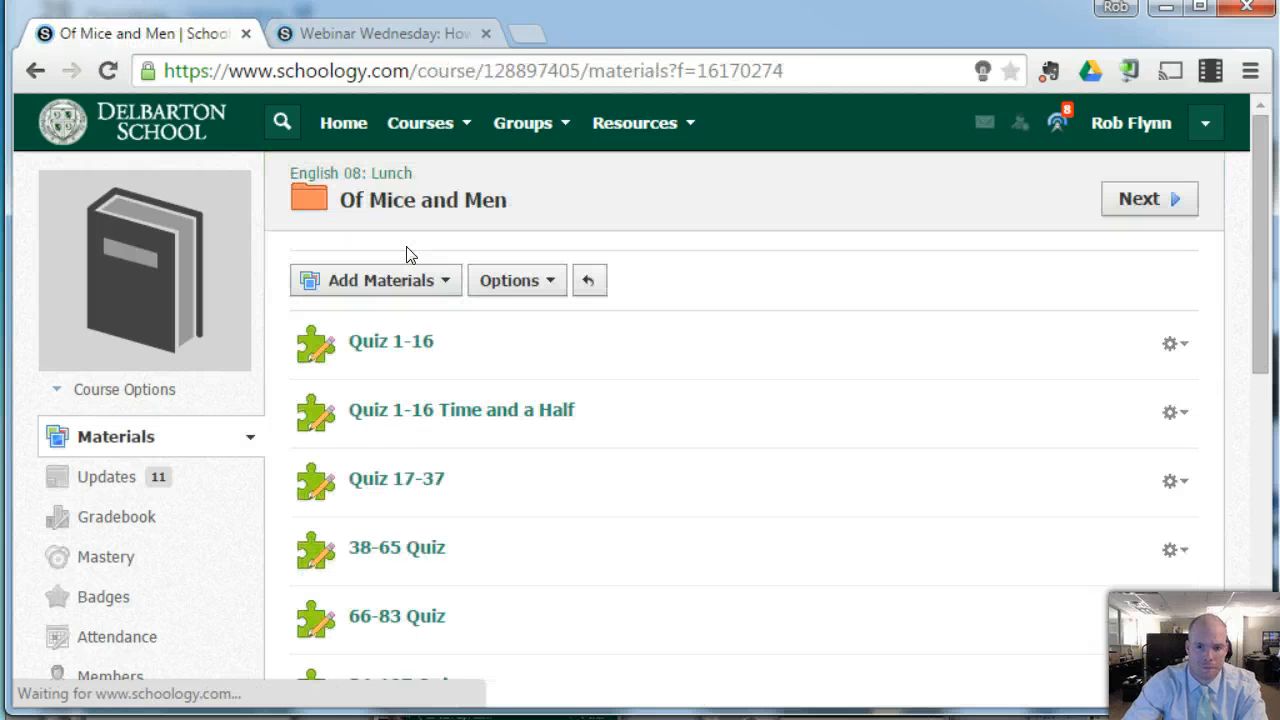
- Try to assign Quiz 1-16 Time and a Half individually to one student found by surname, and discard the edit
left_click(1172, 424)
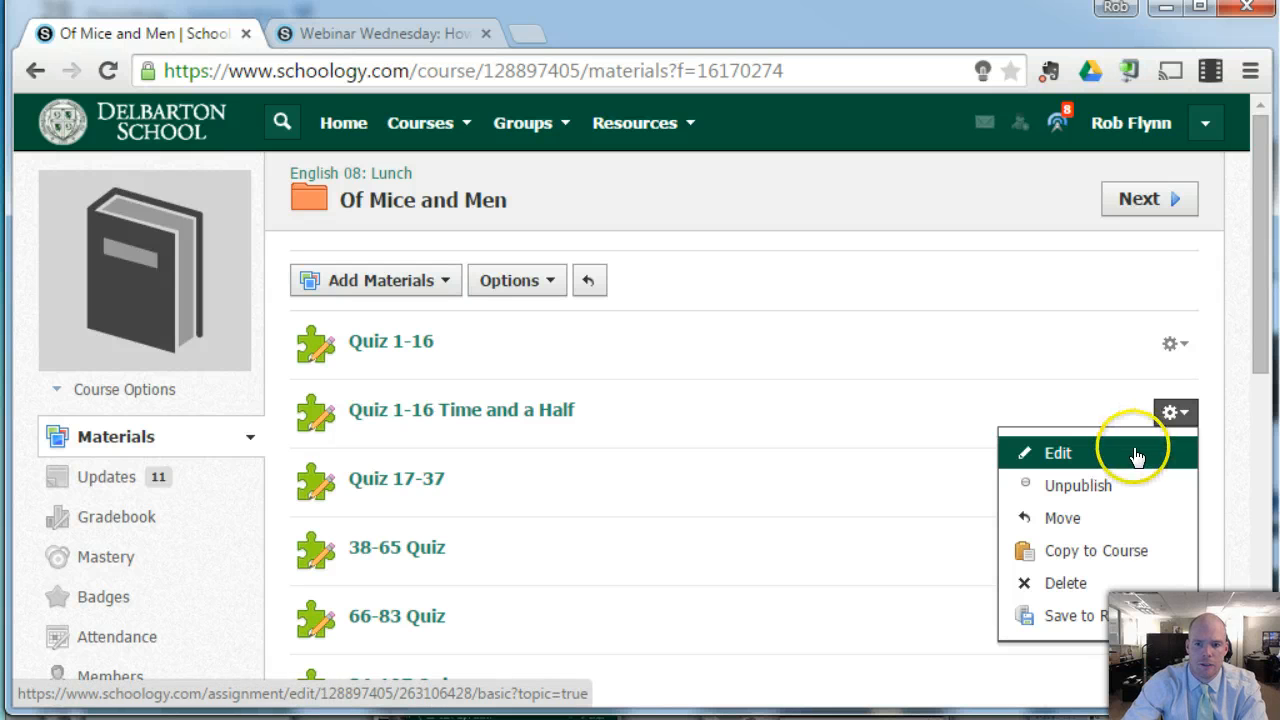
left_click(1068, 452)
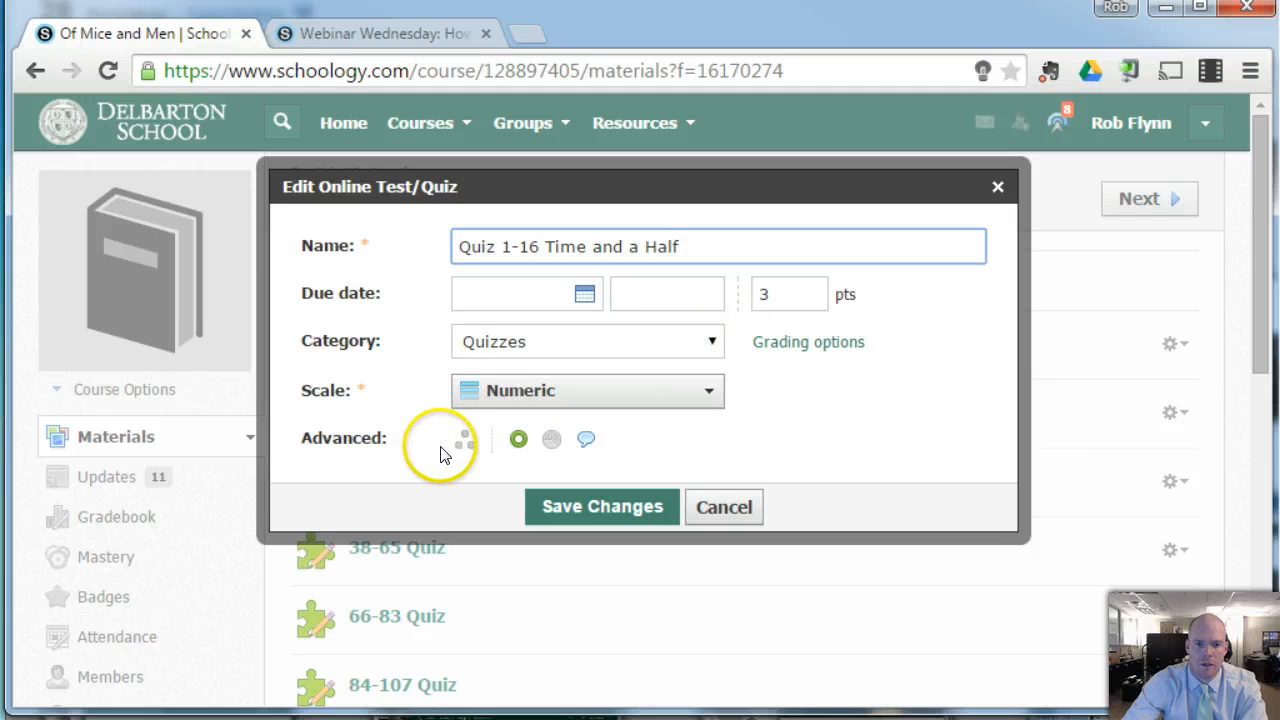
left_click(461, 443)
left_click(562, 432)
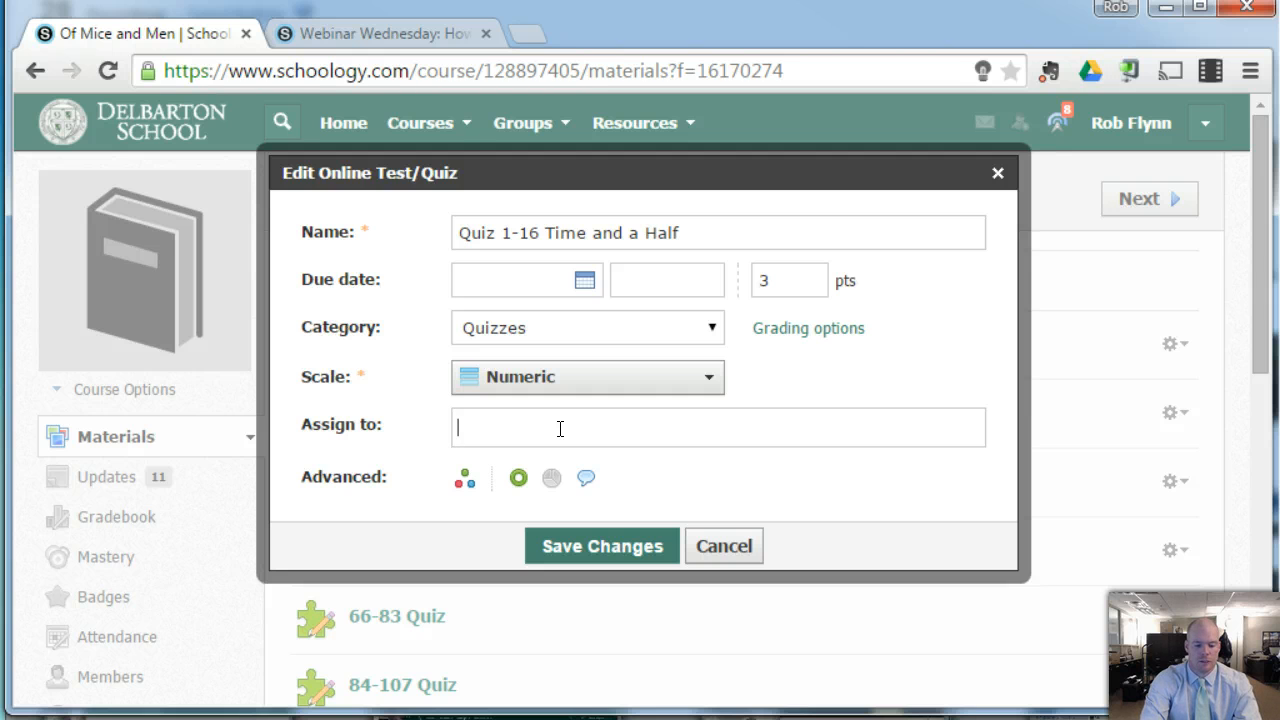
type("Verr")
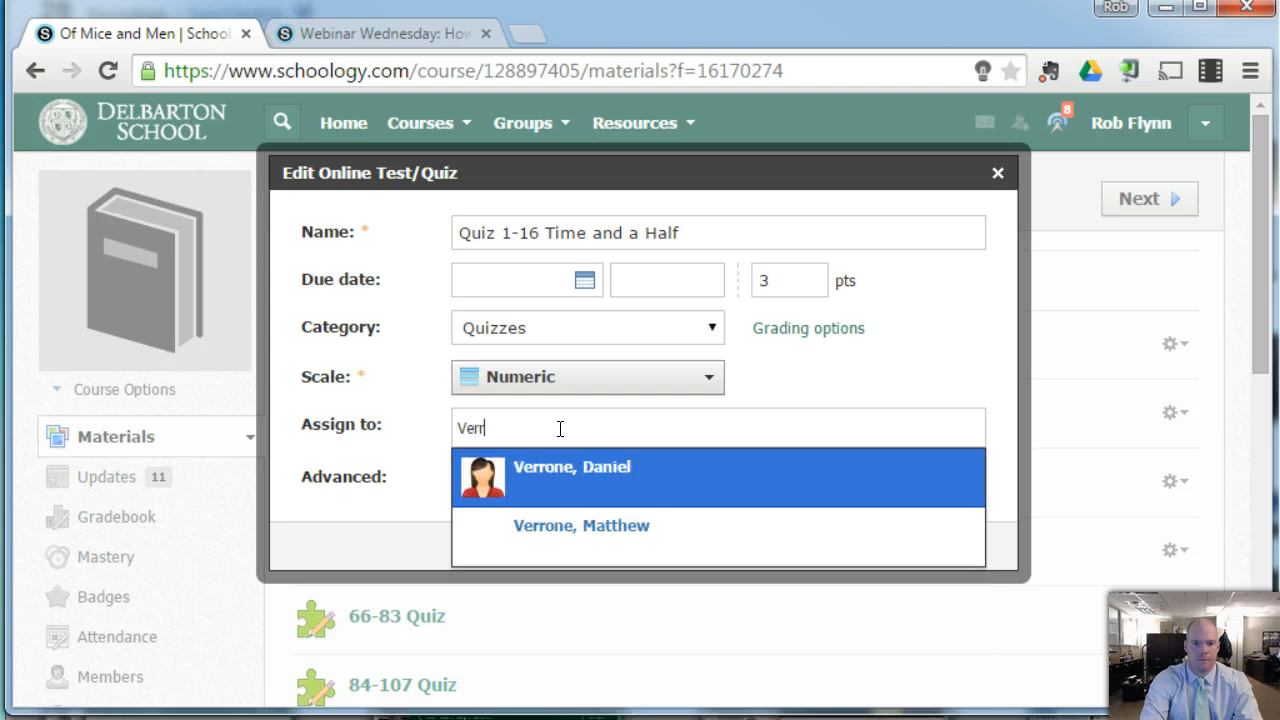
type("one")
left_click(519, 428)
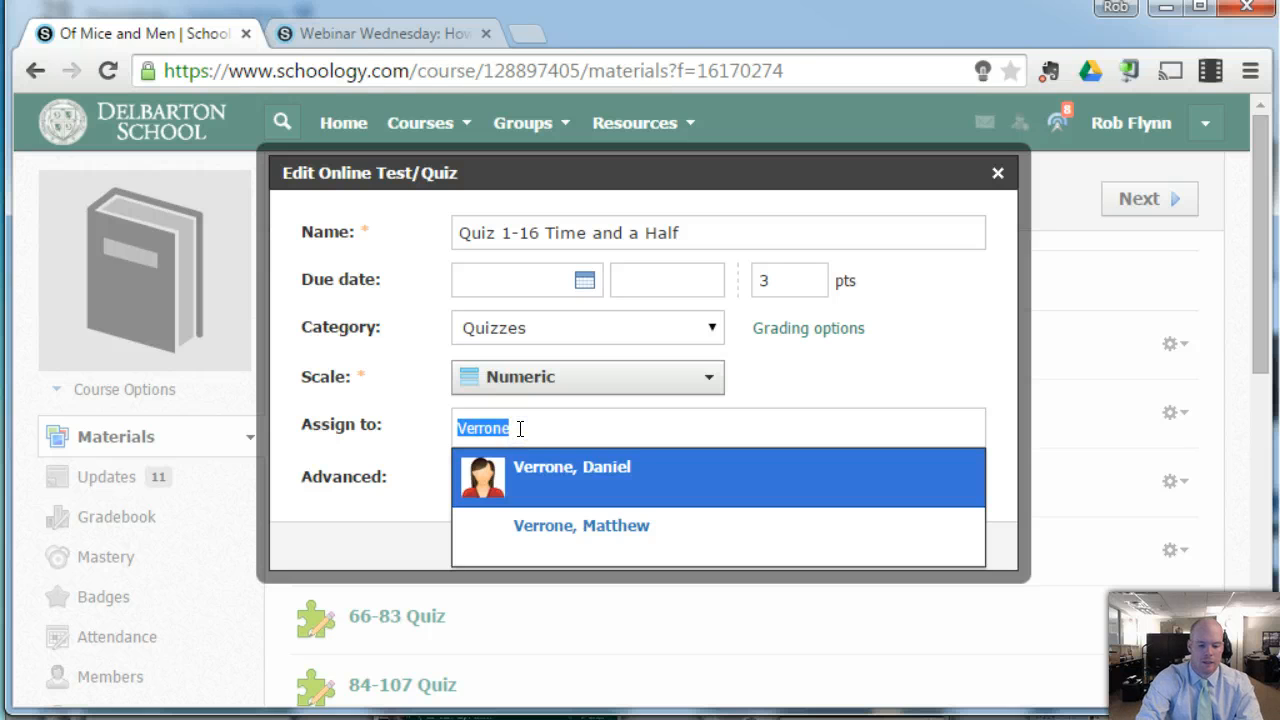
type("Gilf")
left_click(519, 484)
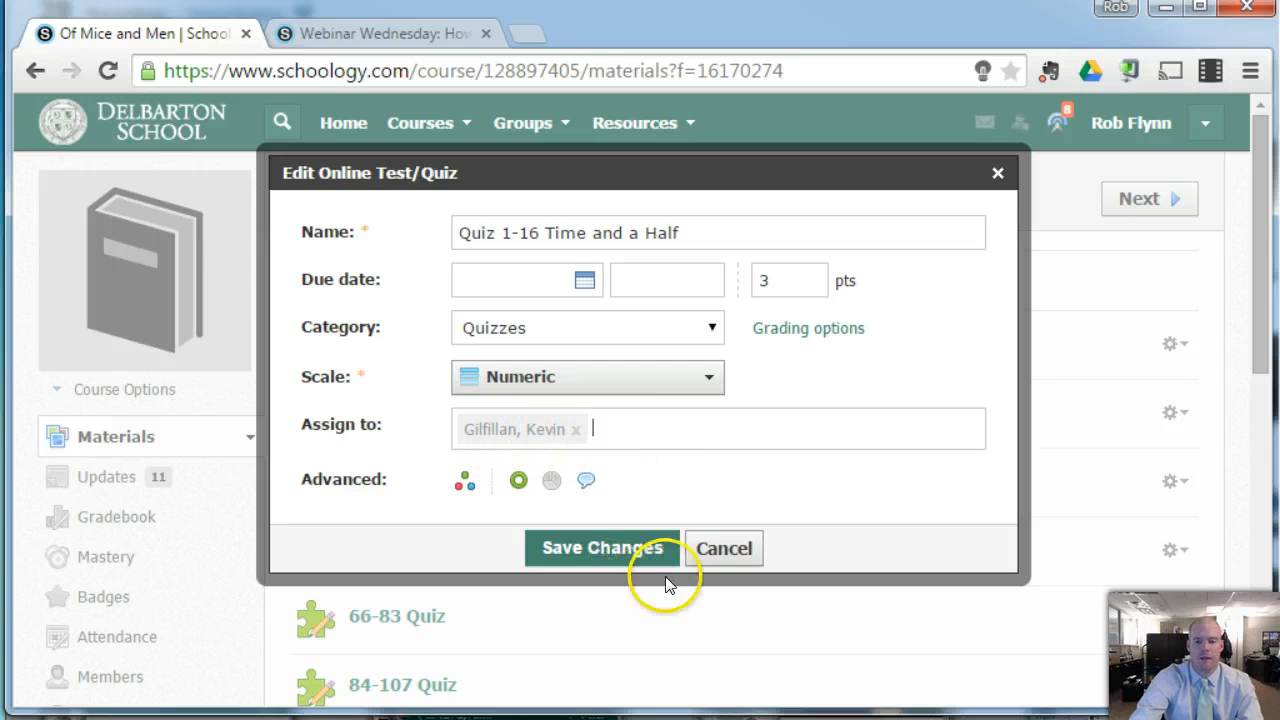
left_click(722, 560)
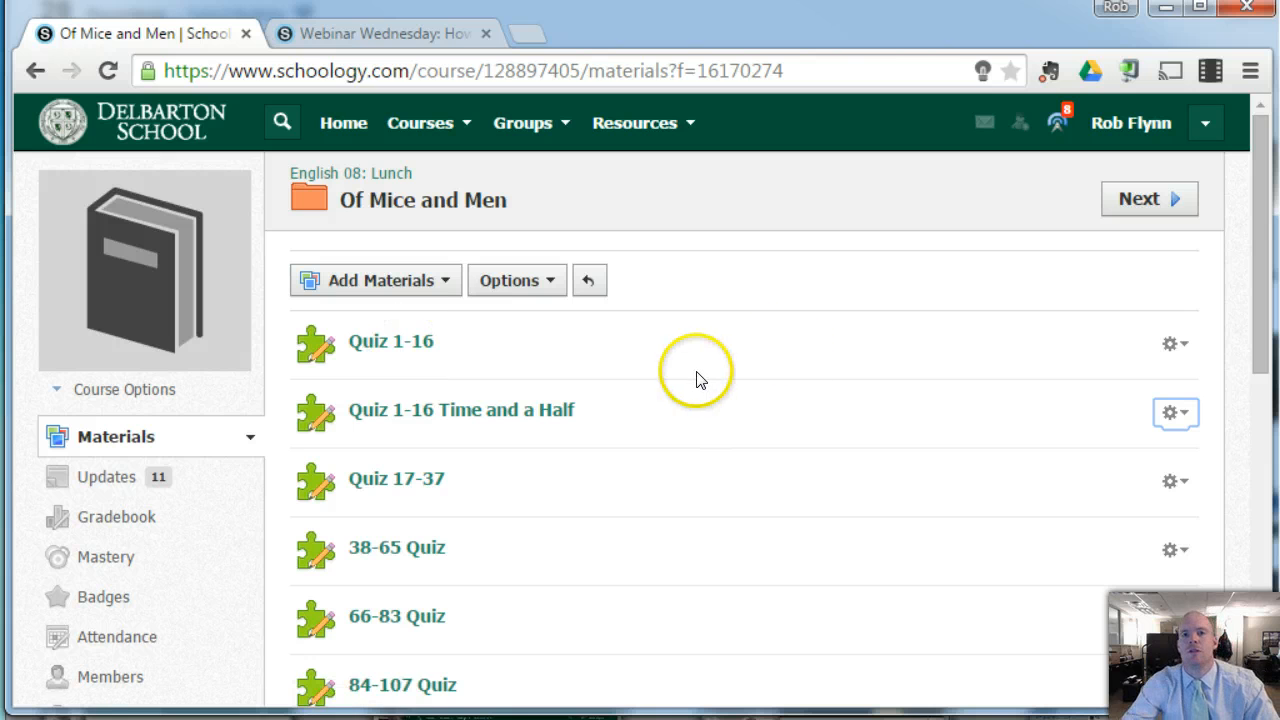
- Move Quiz 1-16 Time and a Half above Quiz 1-16 in the Of Mice and Men folder
left_click_drag(671, 403, 556, 347)
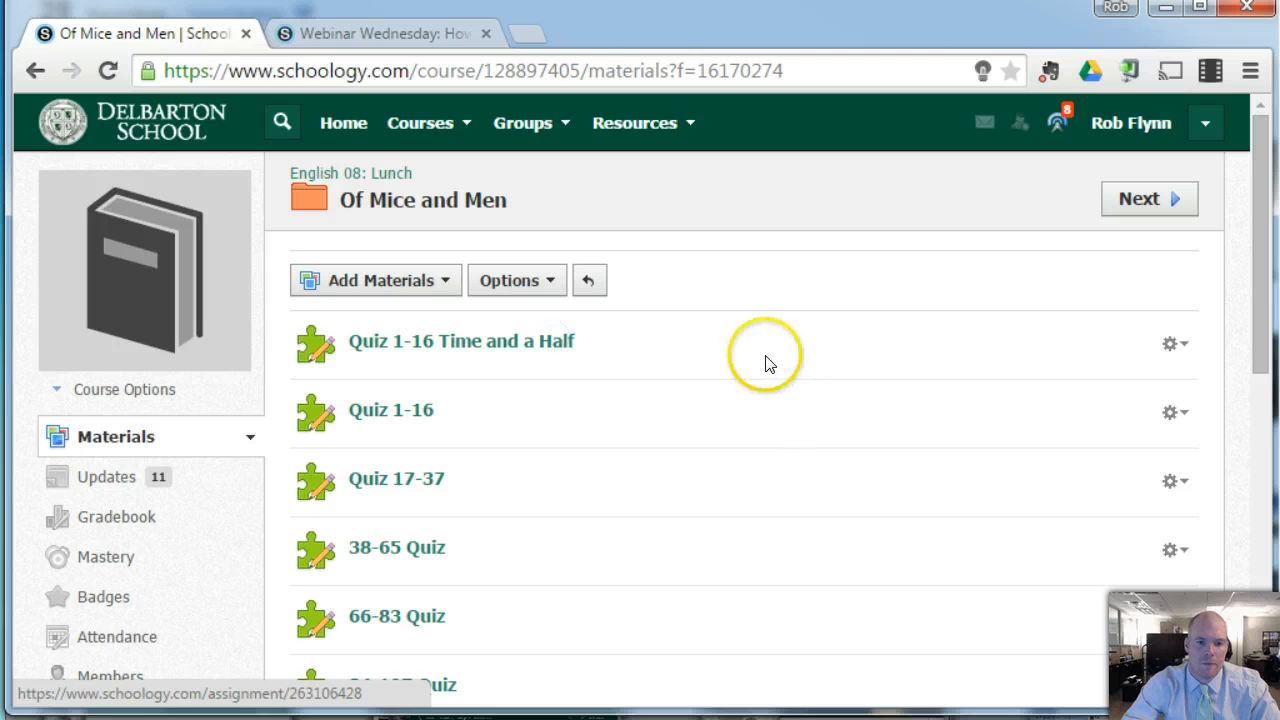
triple_click(757, 386)
left_click(757, 390)
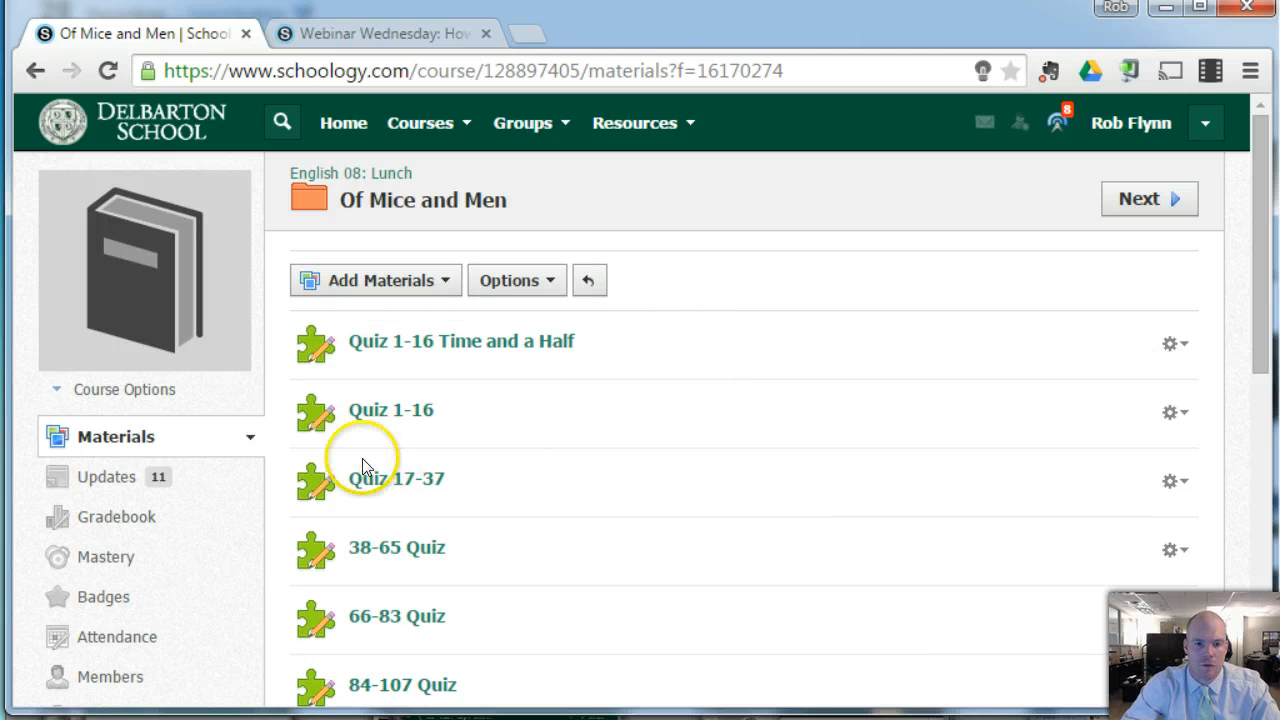